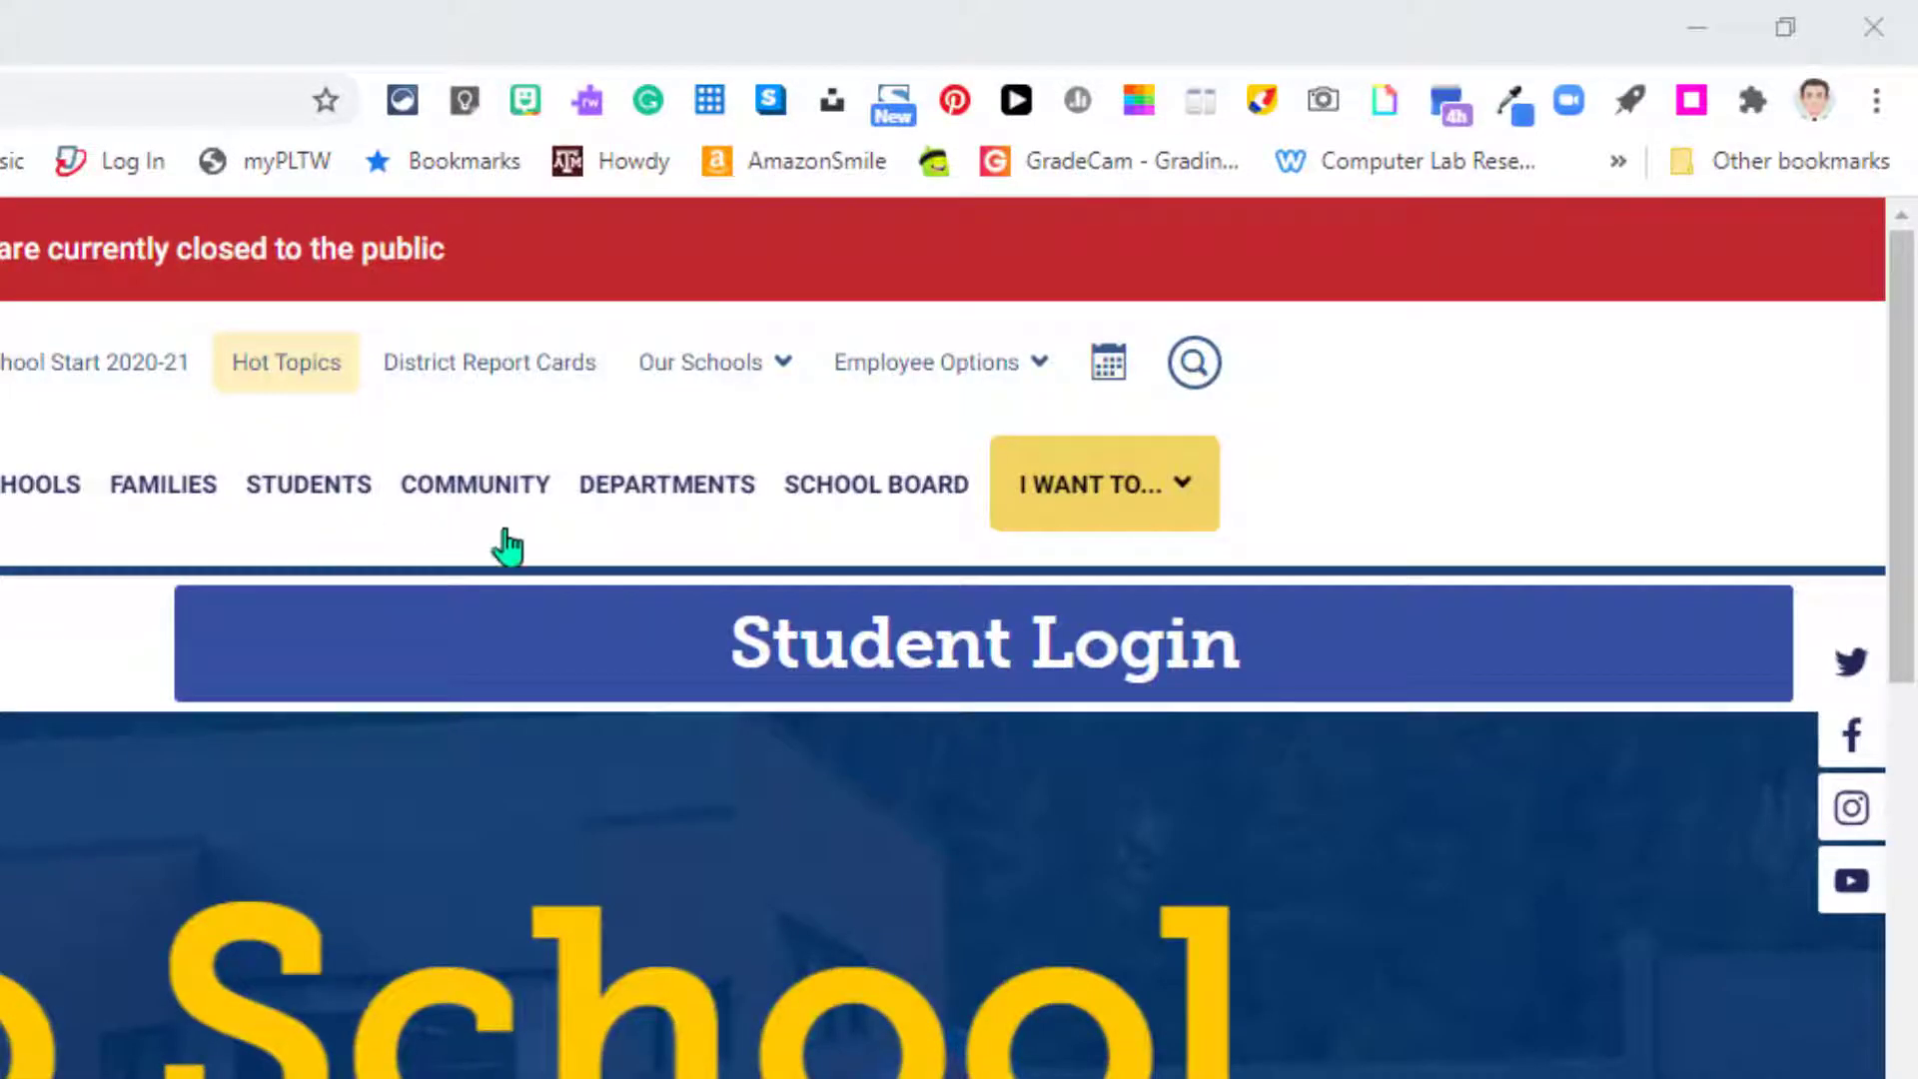
Go to the Employee Portal from the district's Employee Options menu
click(981, 378)
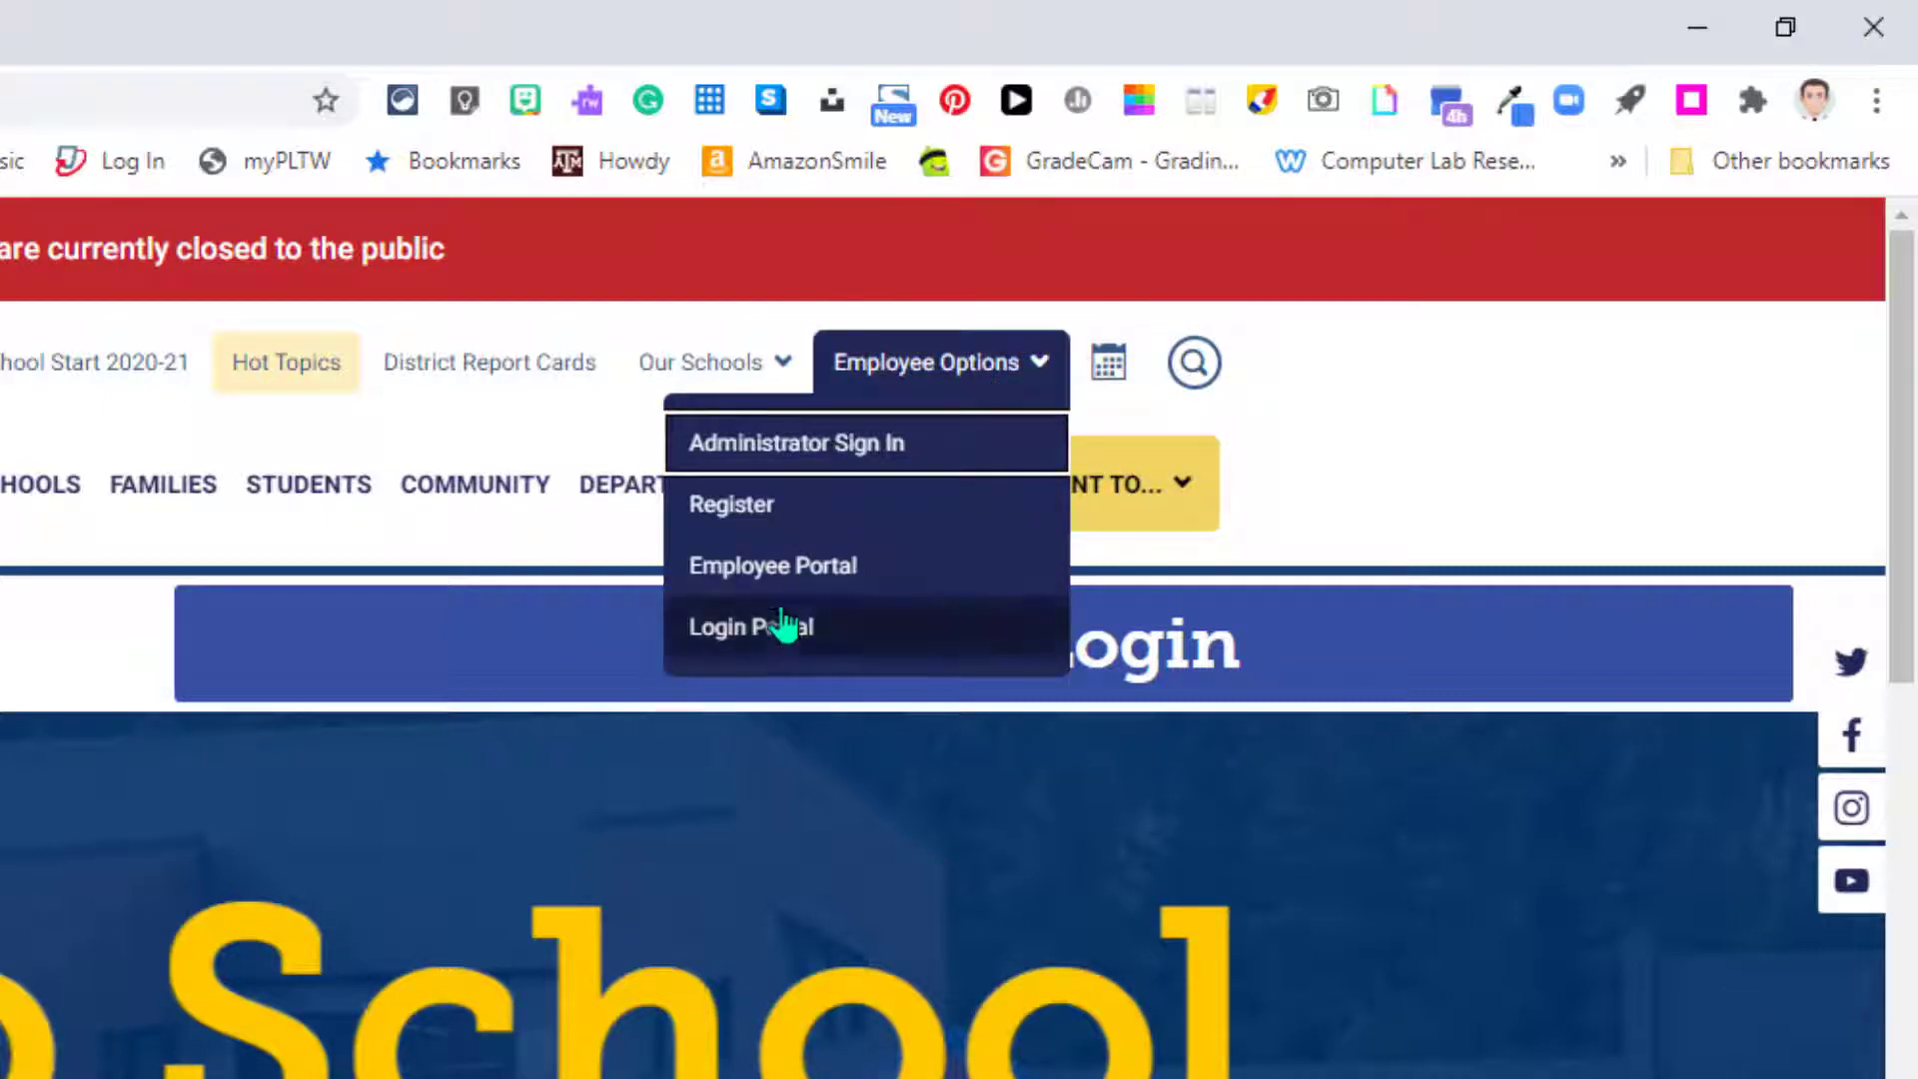
click(770, 597)
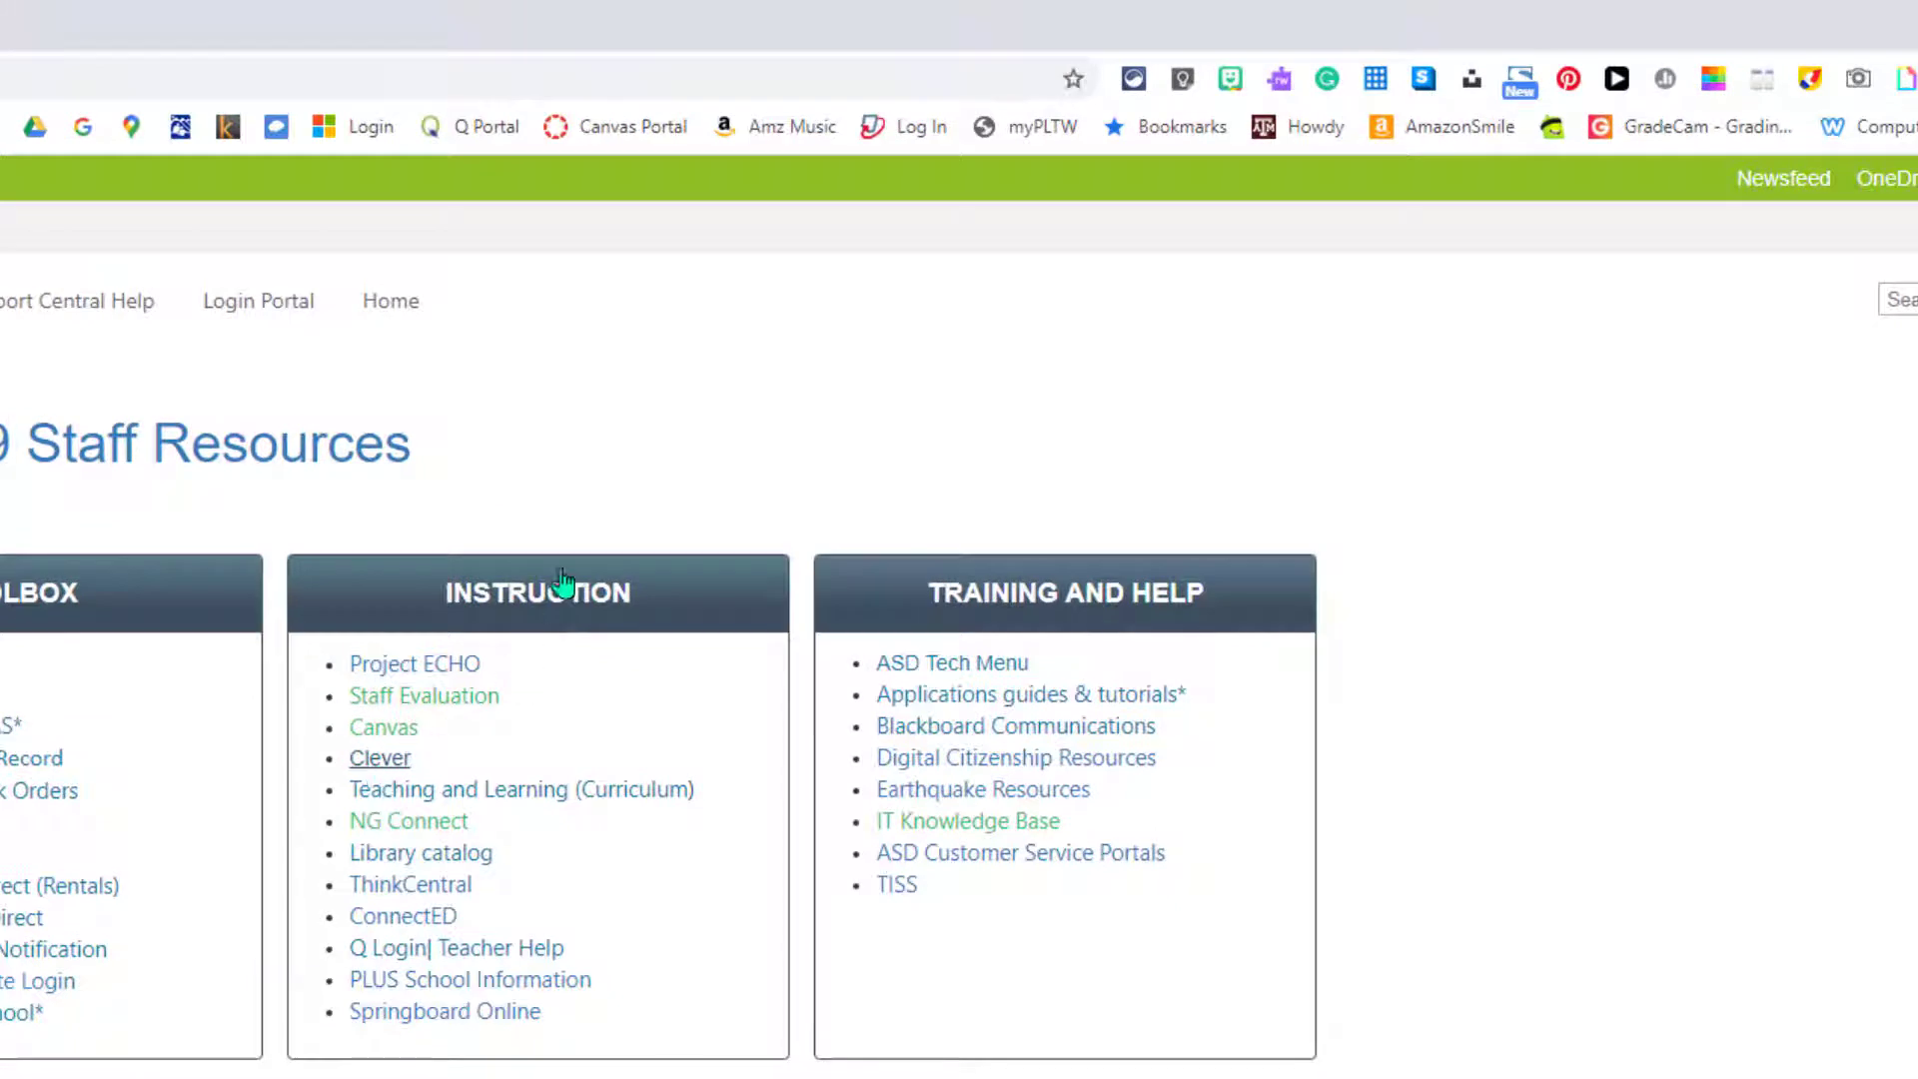
click(560, 590)
Follow the Clever link under Instruction on the Staff Resources page
click(375, 812)
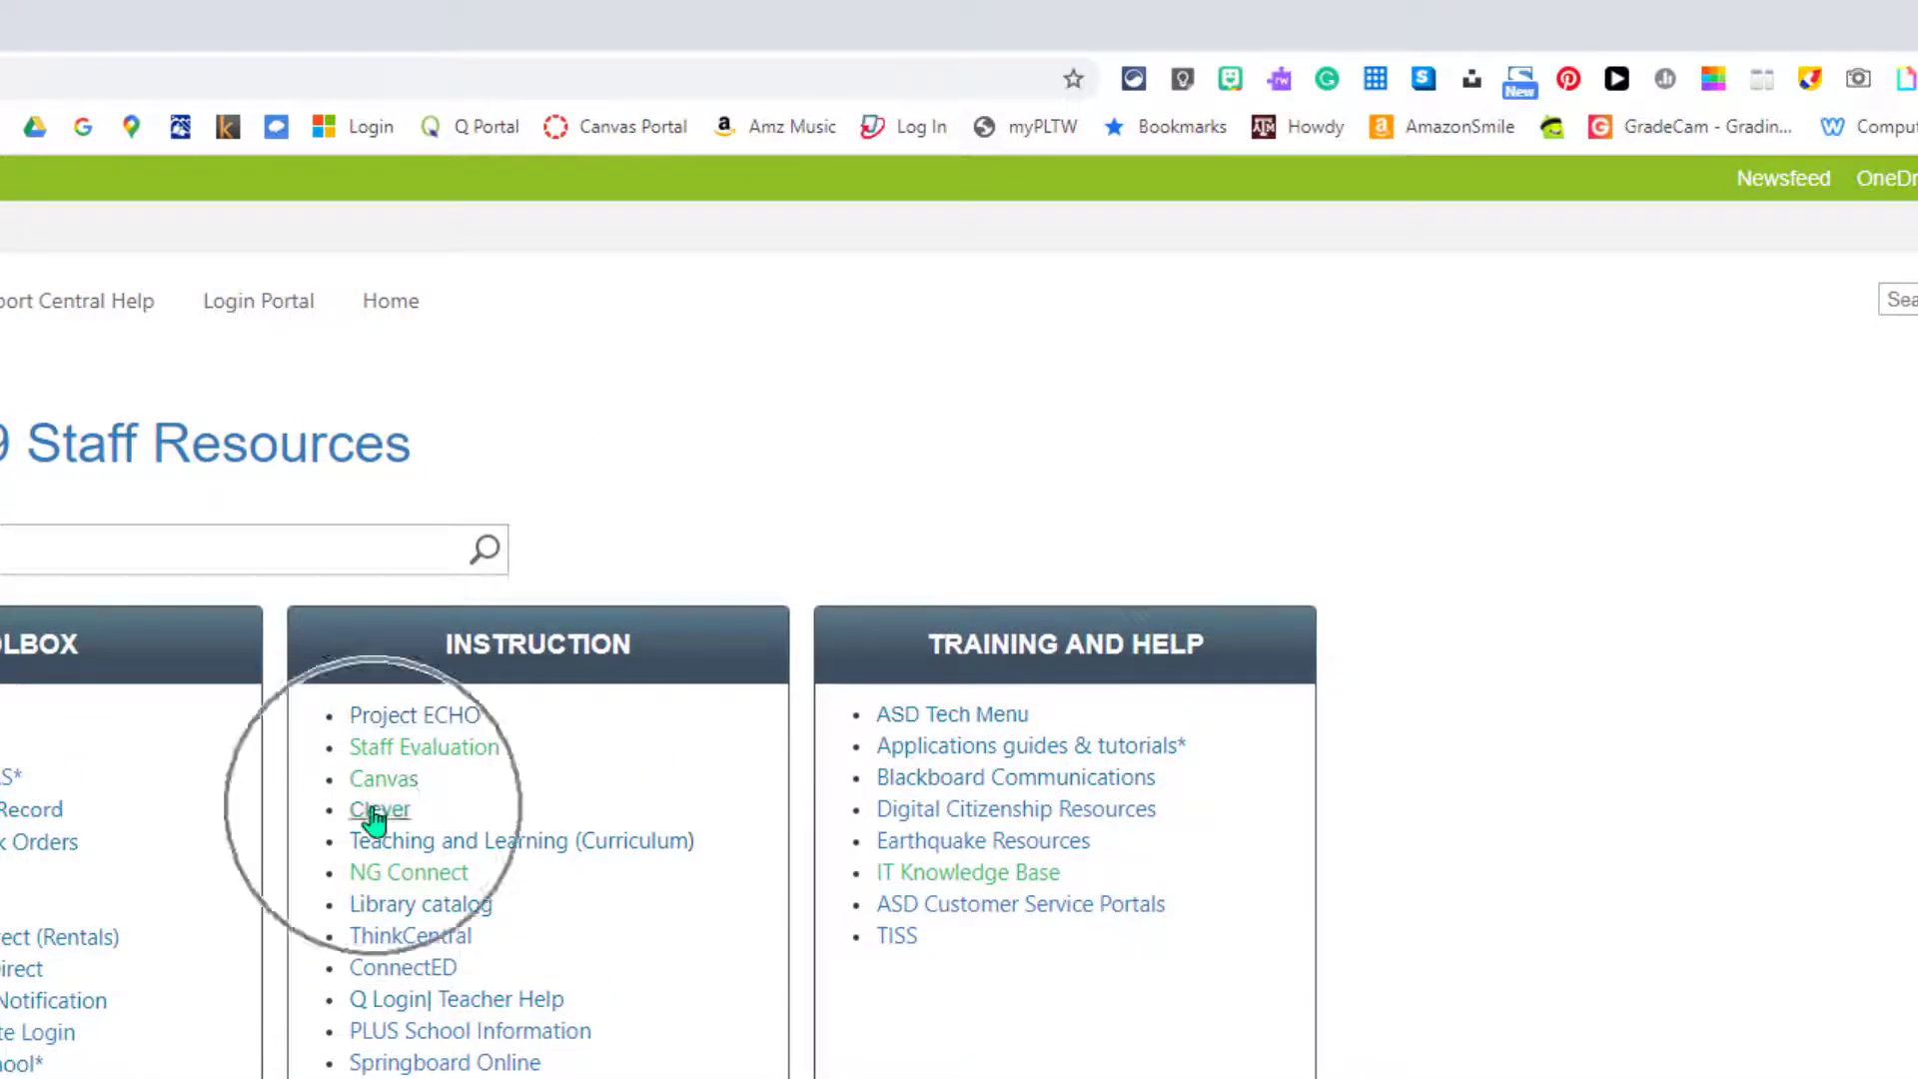
click(392, 877)
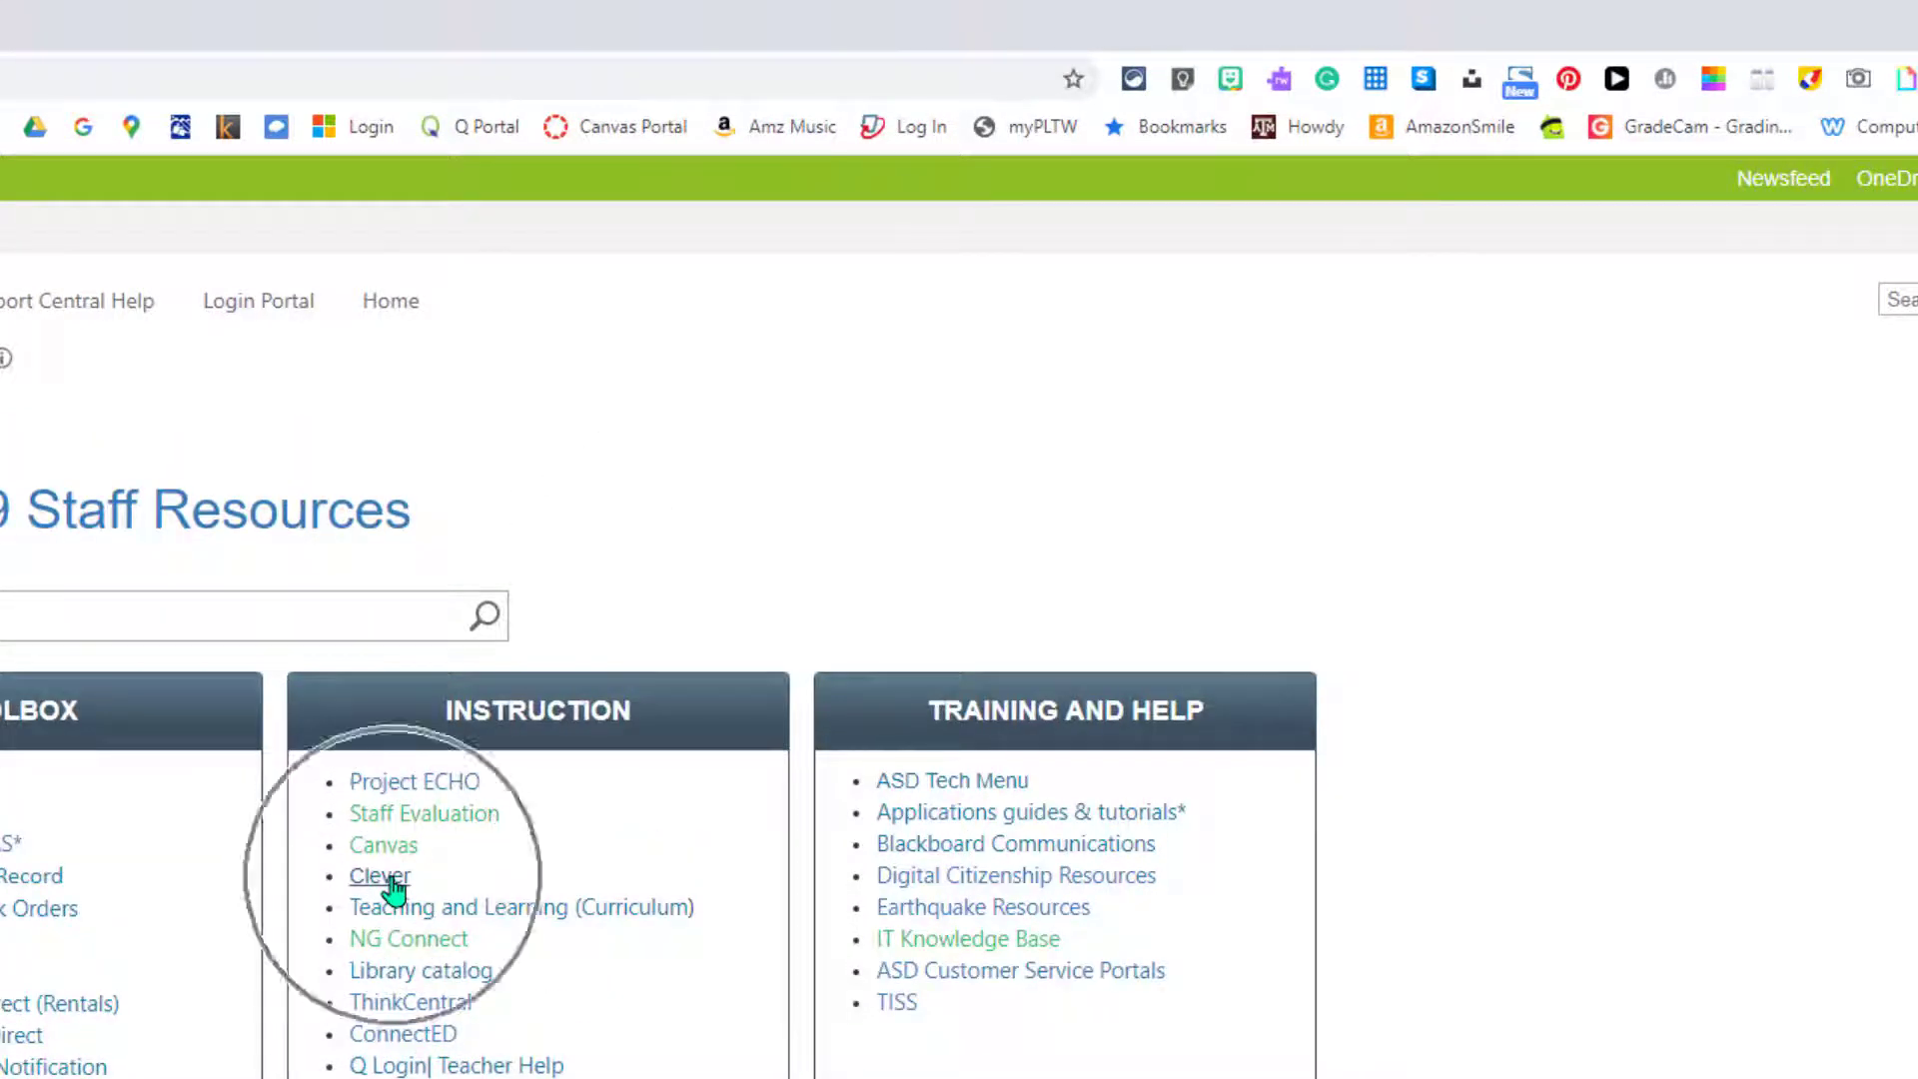
click(390, 886)
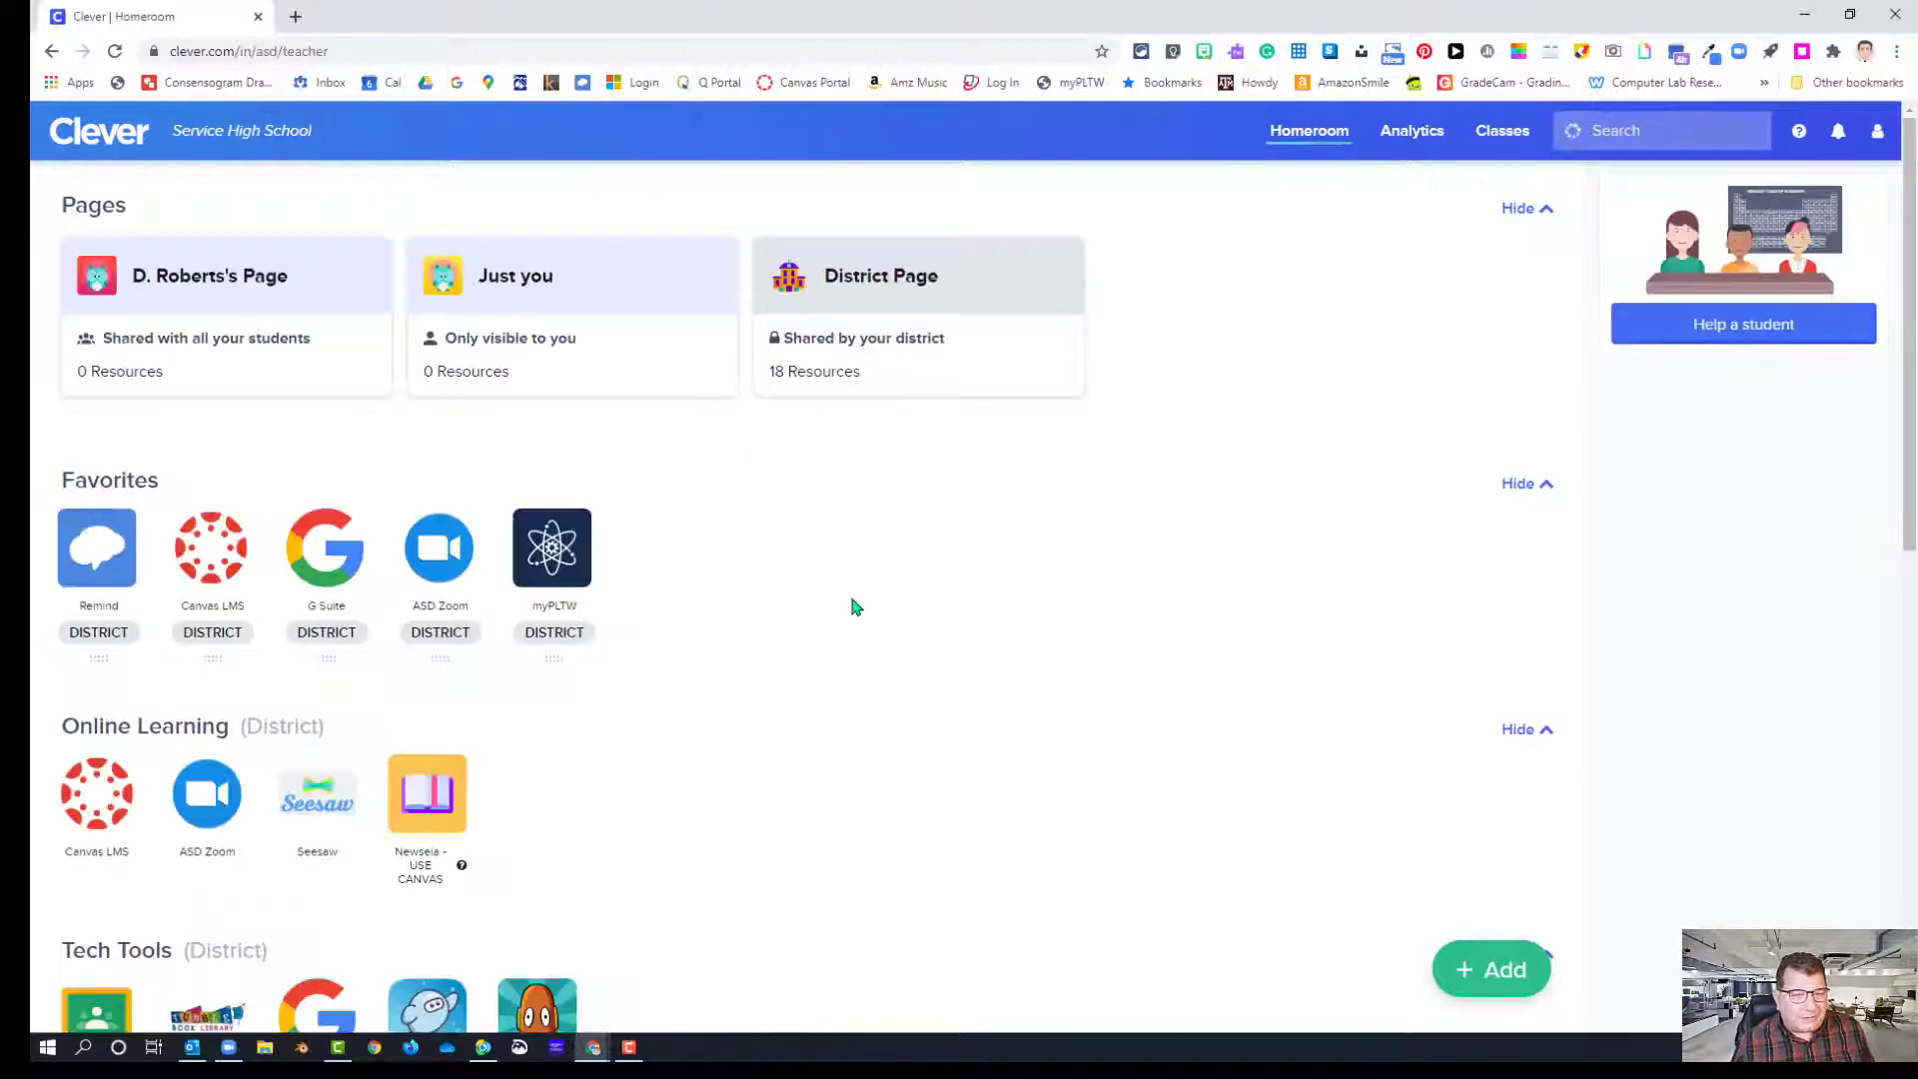
Launch myPLTW from the Favorites tile in the Clever homeroom
scroll(849, 599, down, 8)
scroll(854, 605, down, 2)
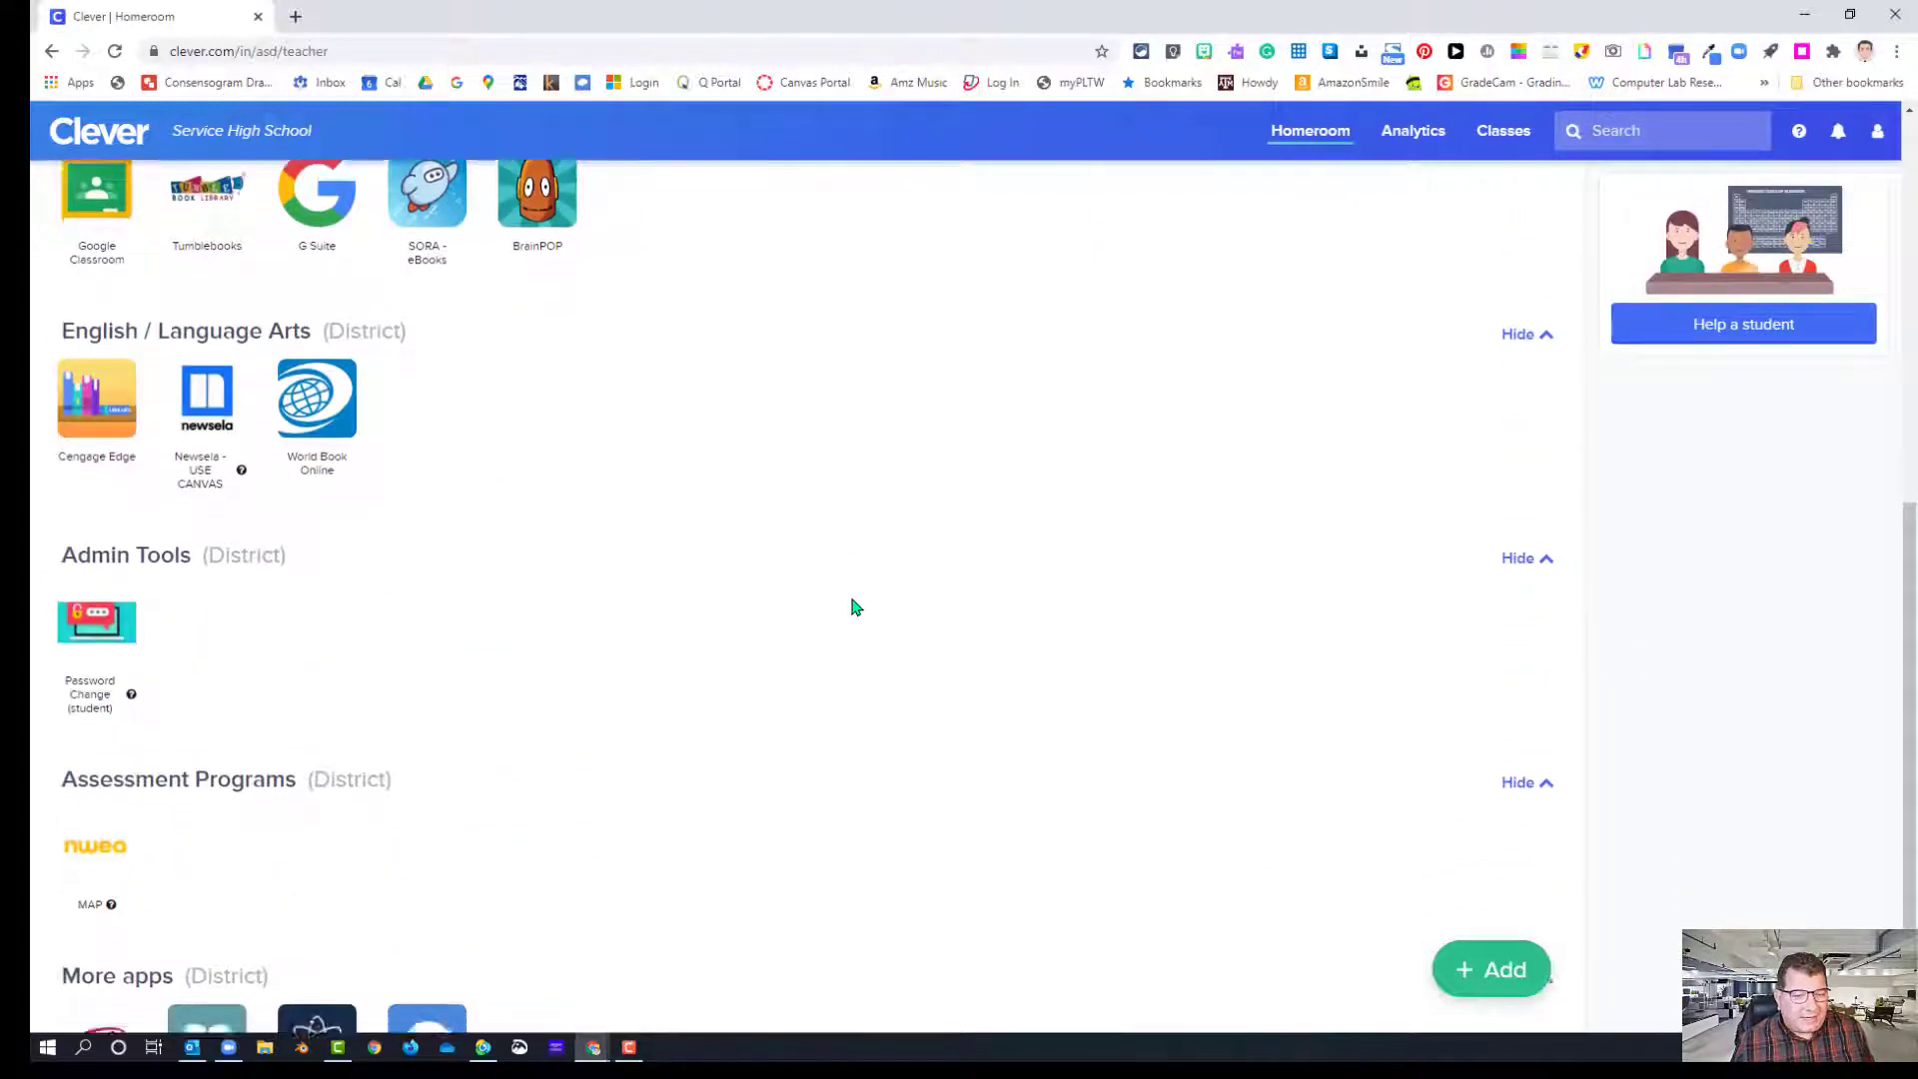
click(171, 800)
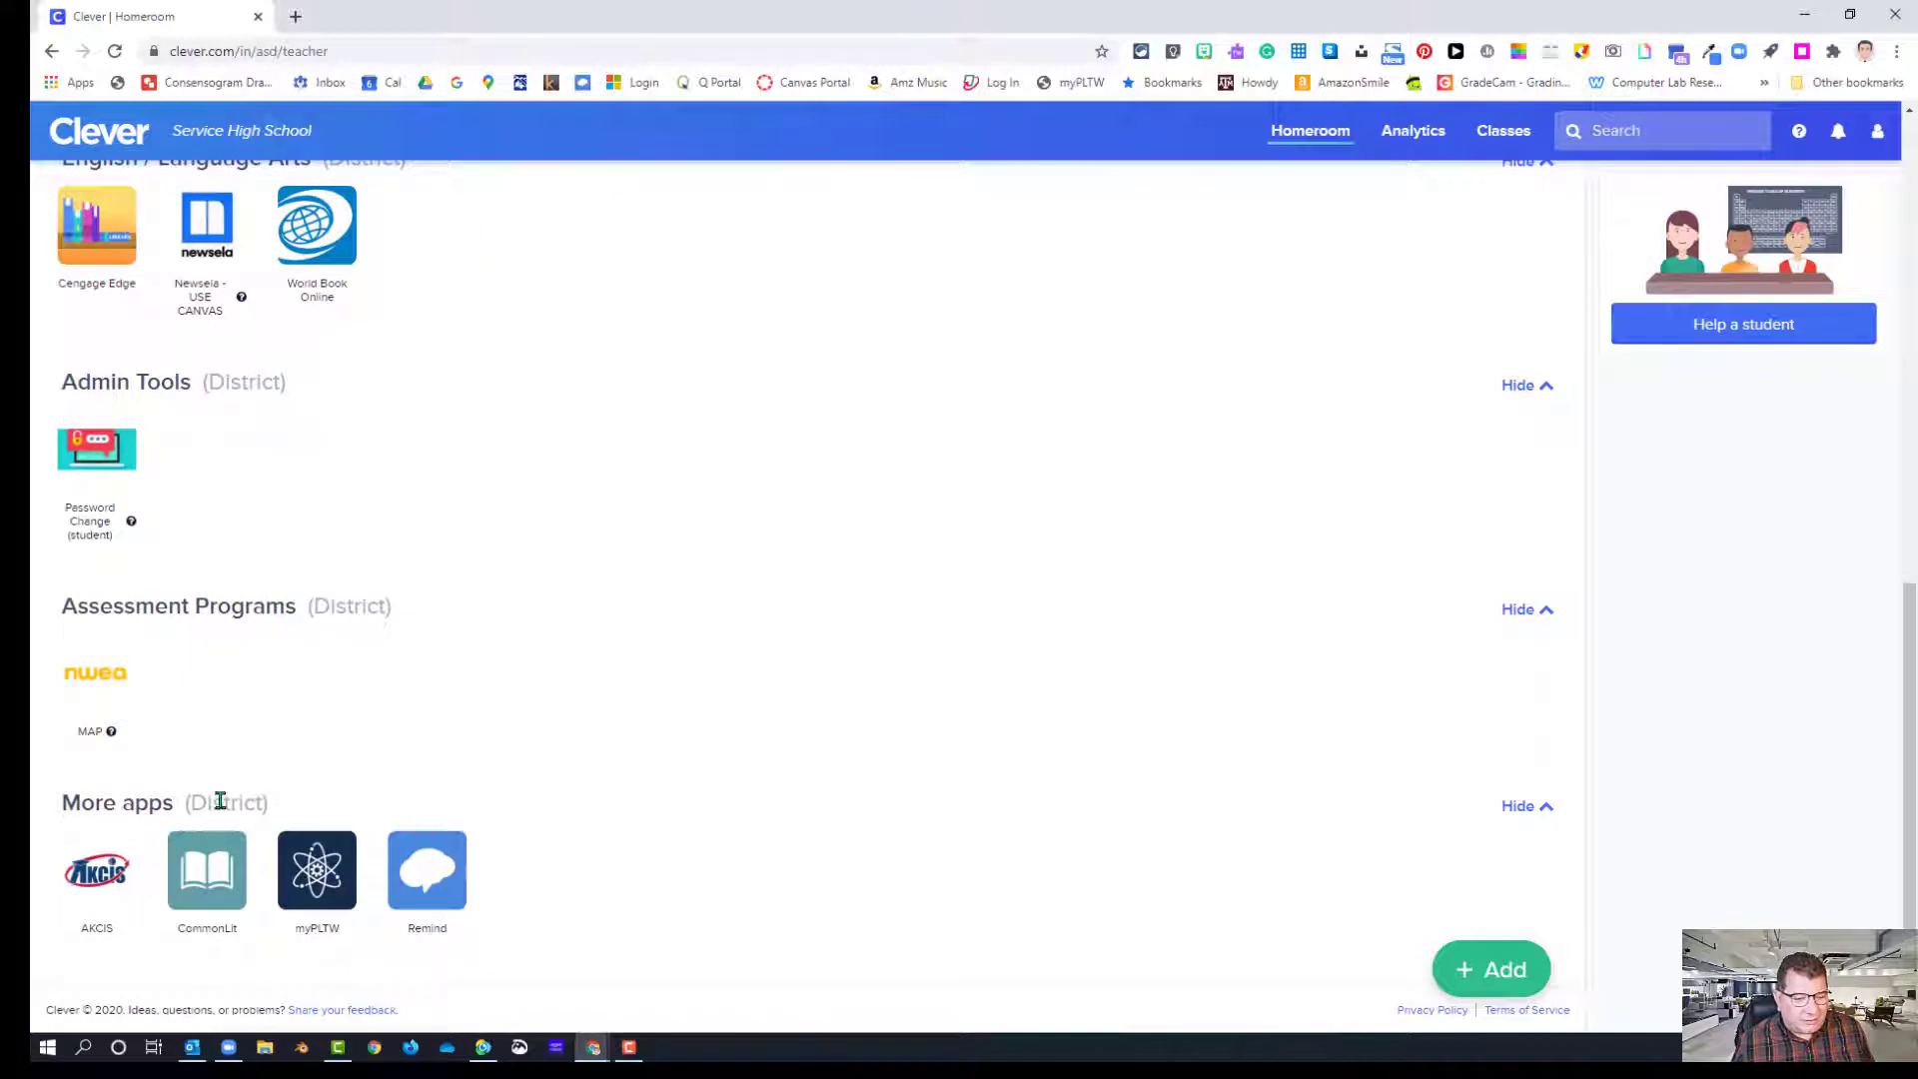
click(220, 802)
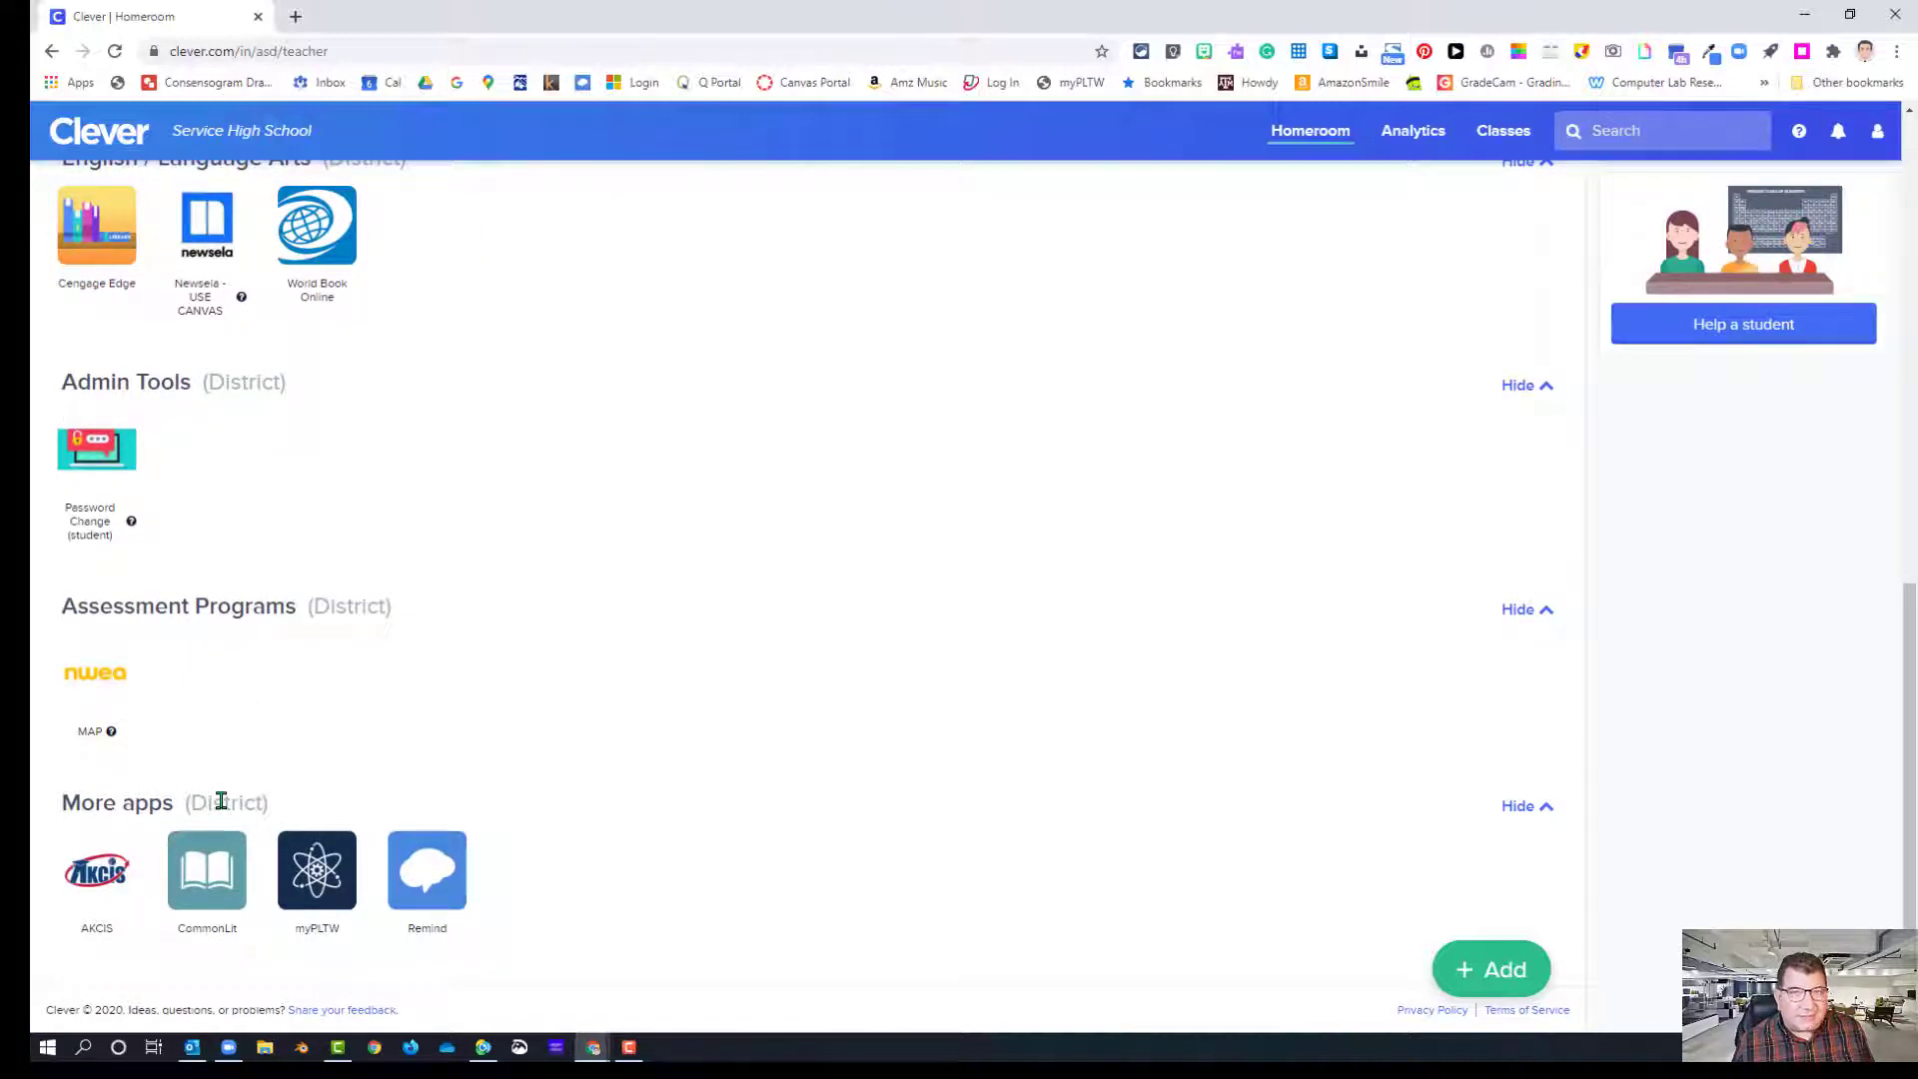
mouse_move(349, 844)
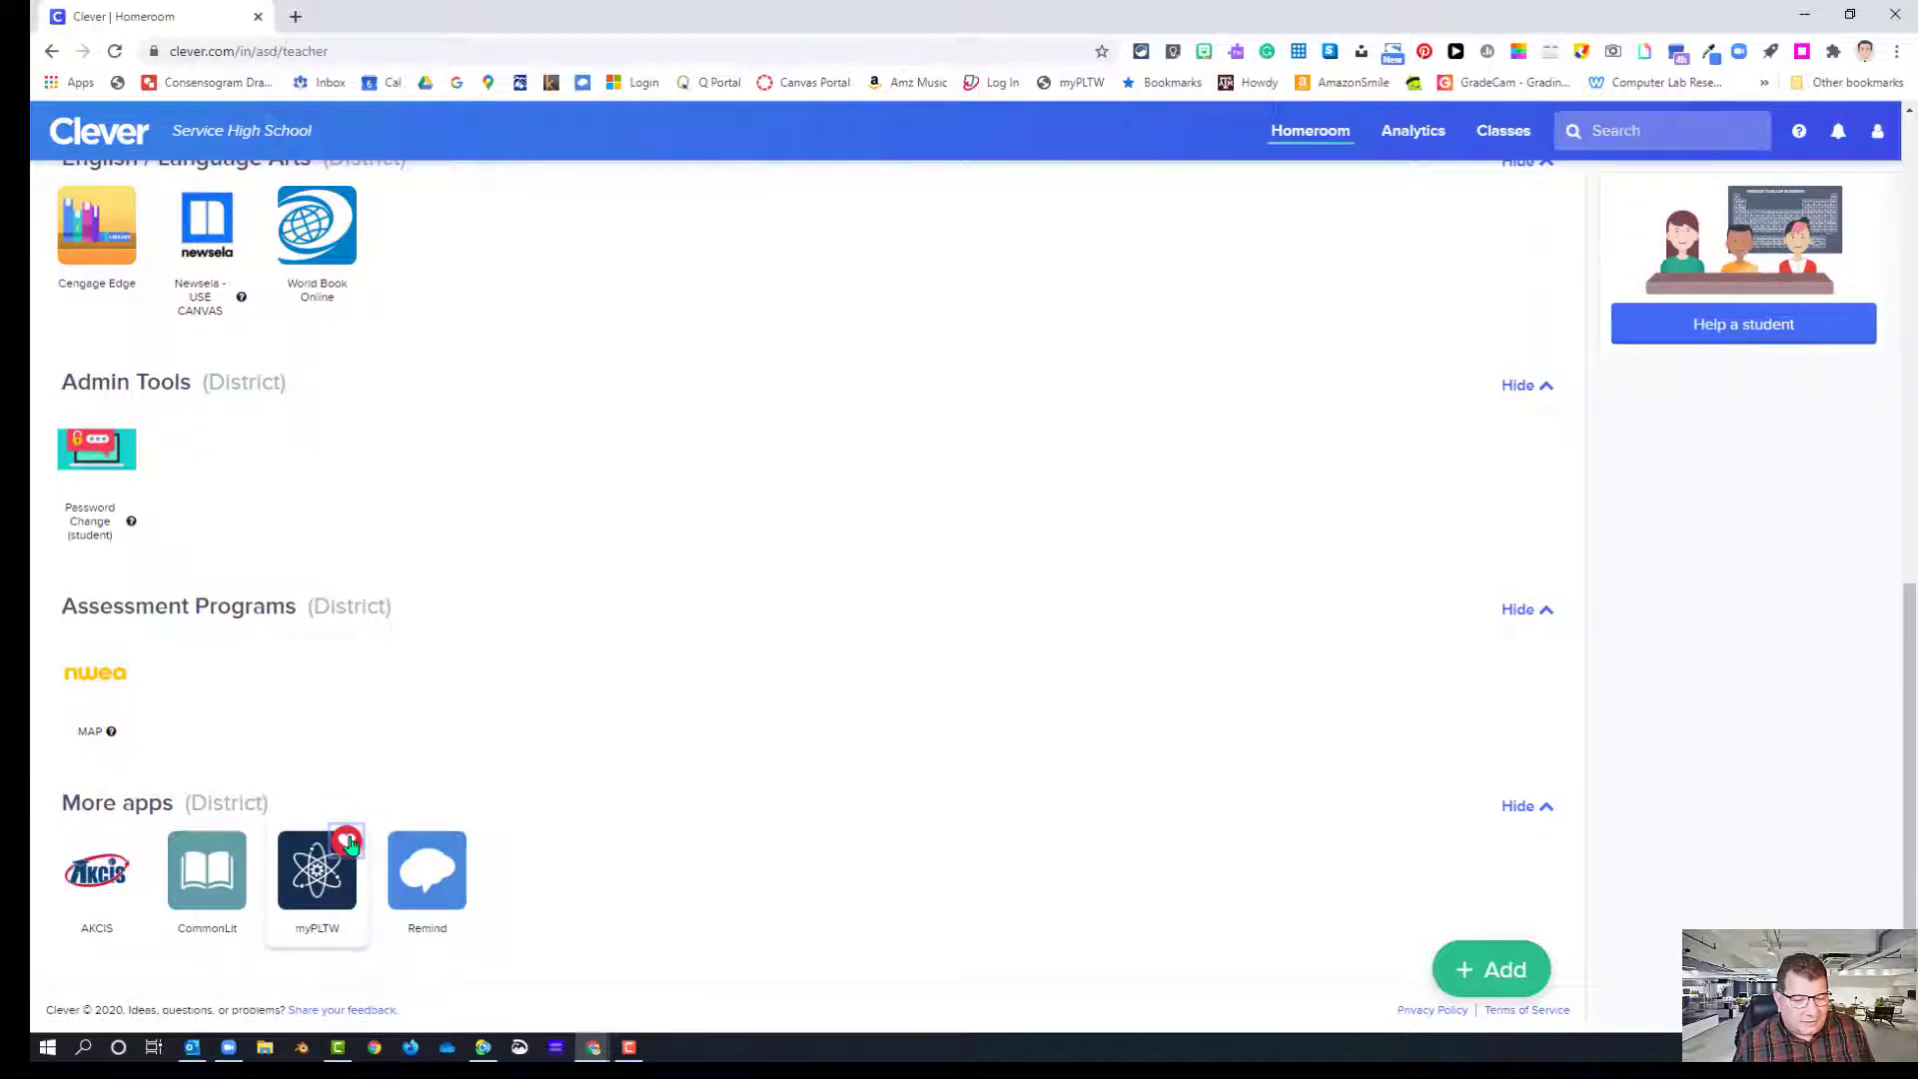
scroll(549, 685, up, 15)
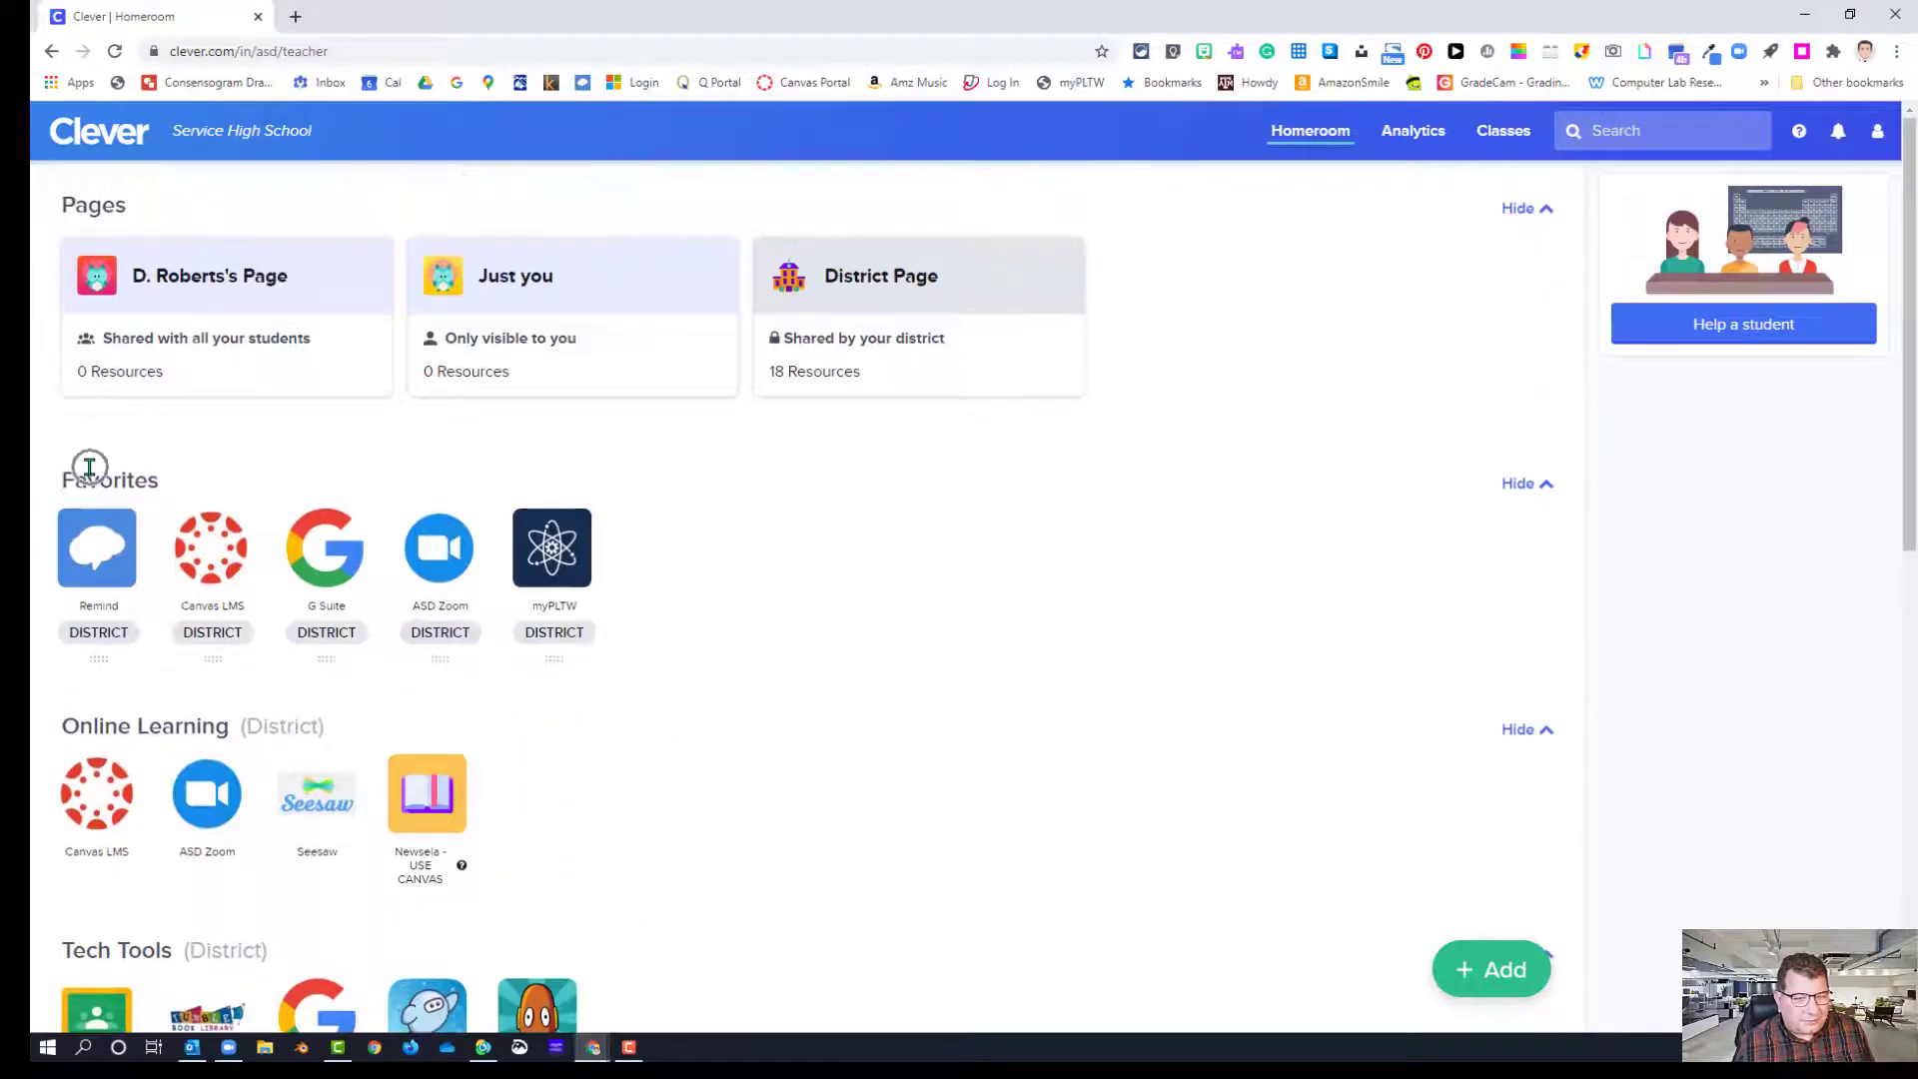
click(576, 566)
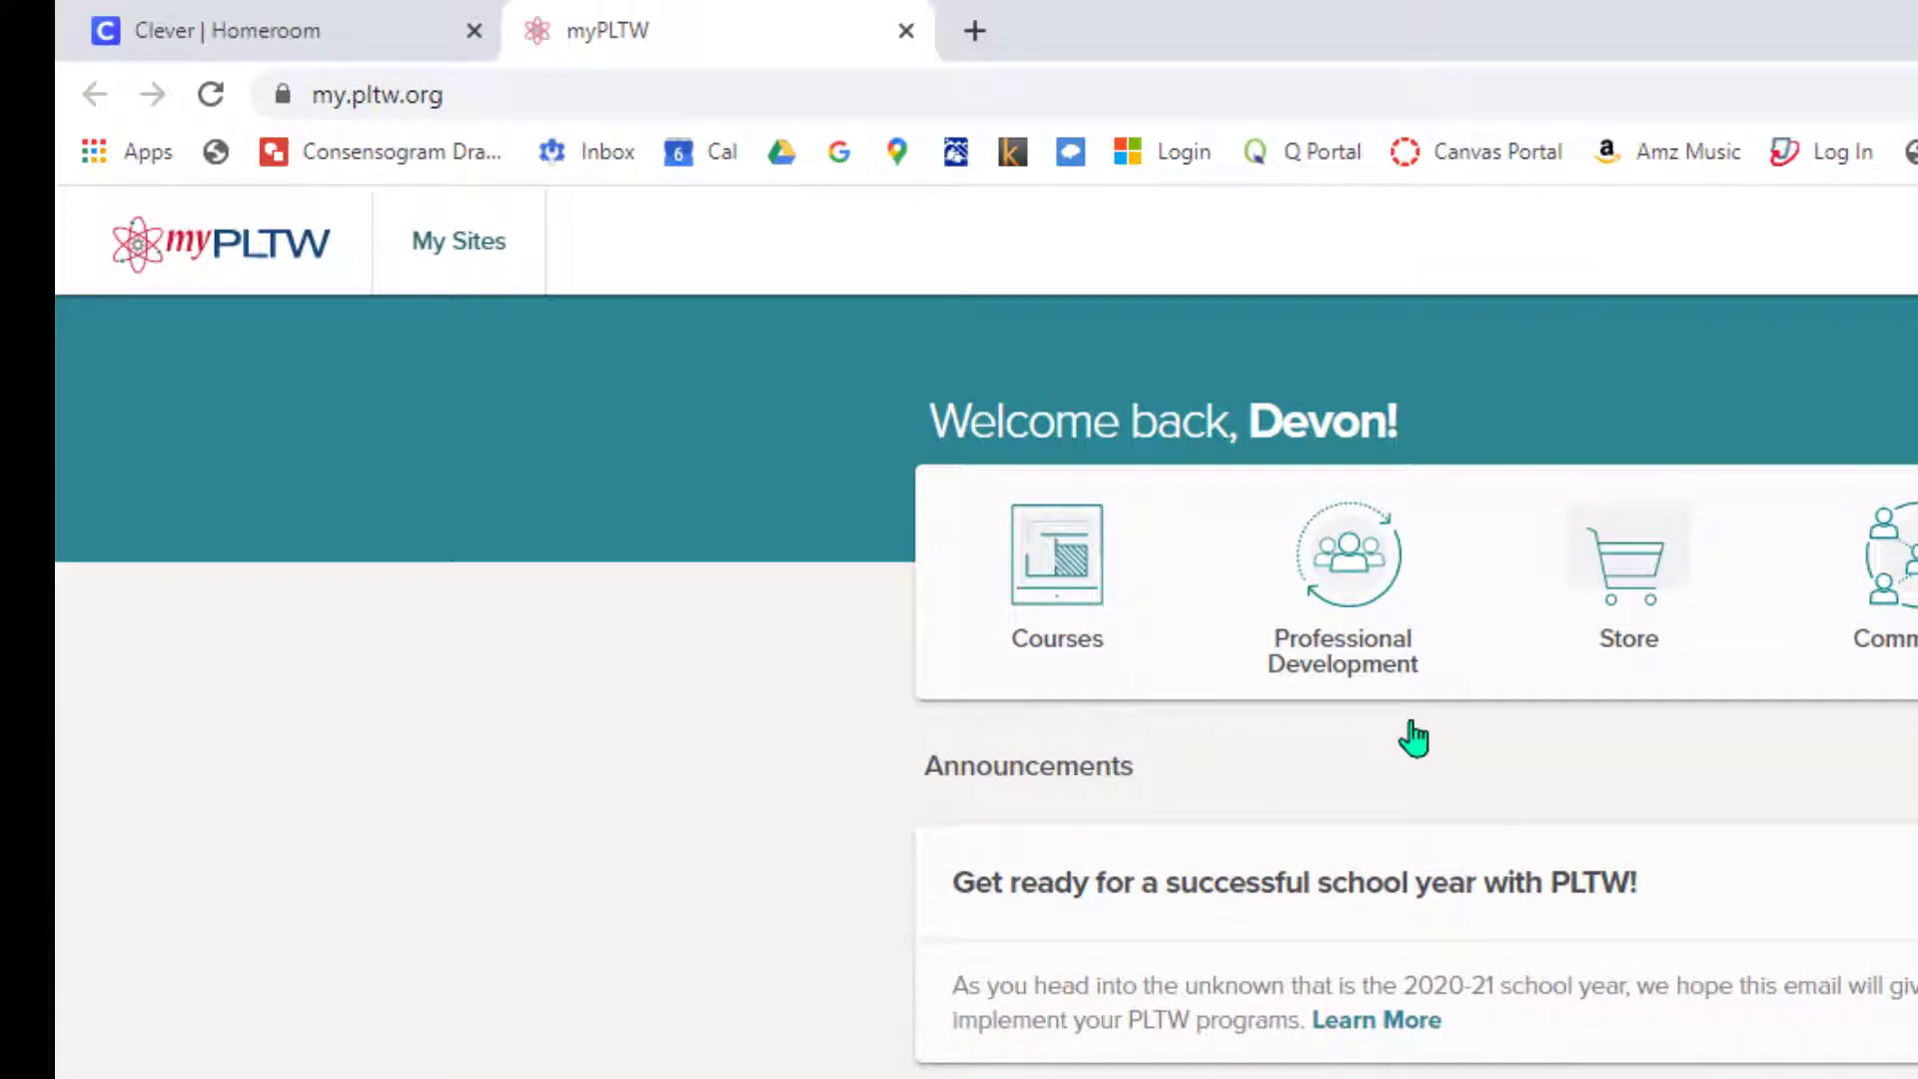
Open the Robert Service High School site from My Sites
click(440, 255)
click(453, 257)
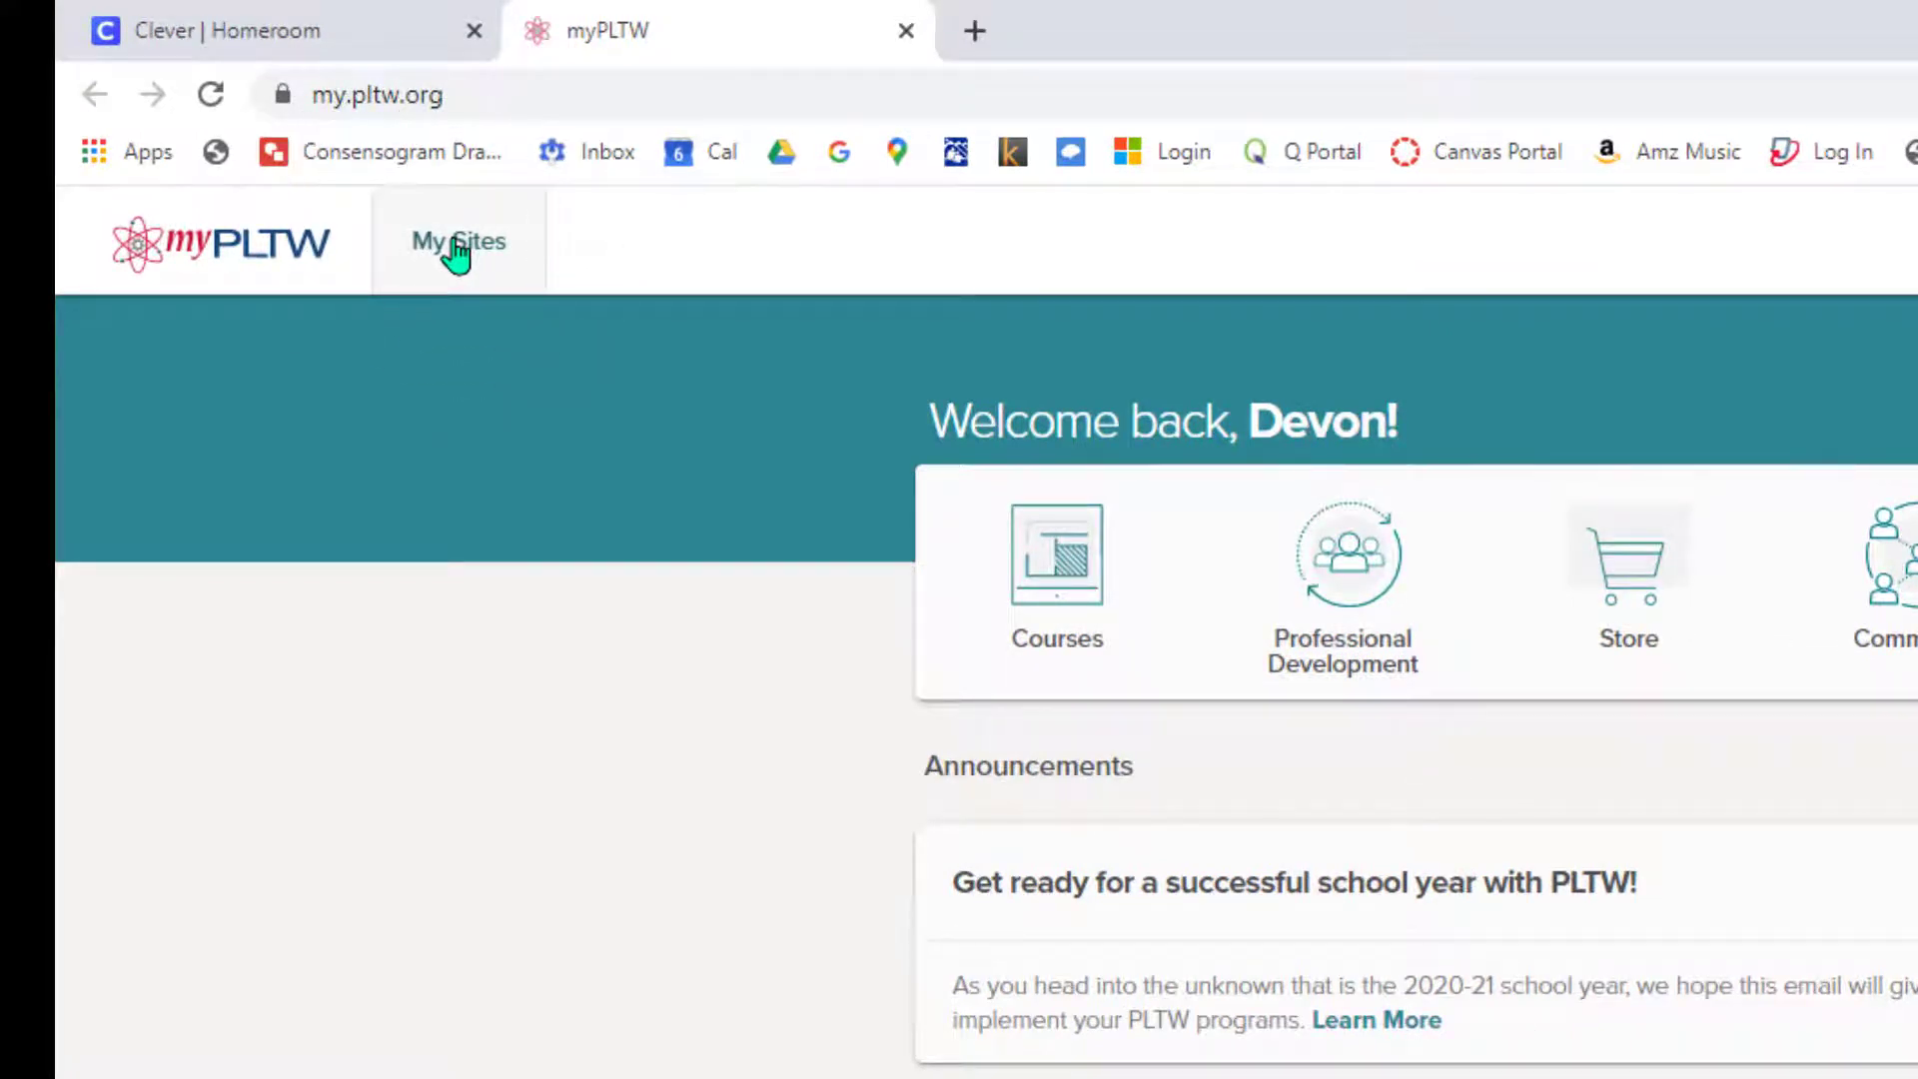
click(457, 256)
click(457, 255)
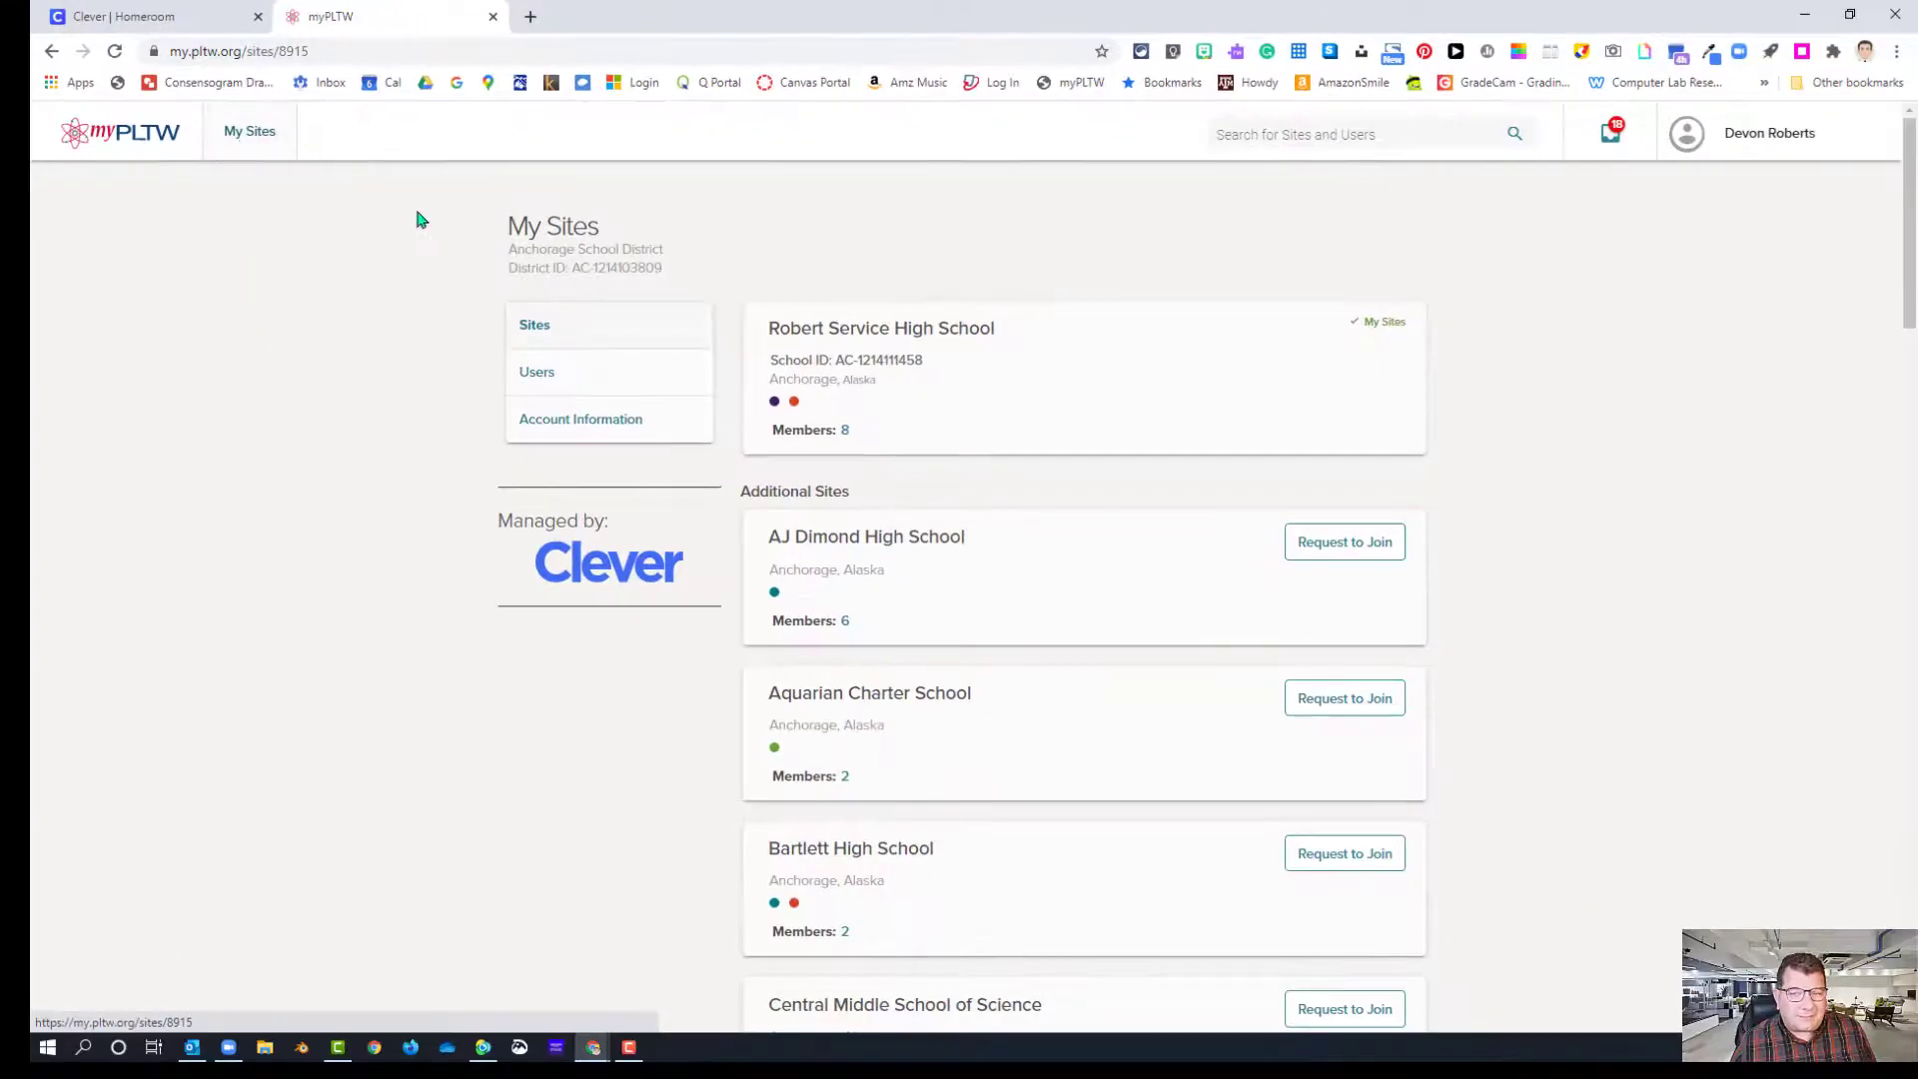
click(894, 346)
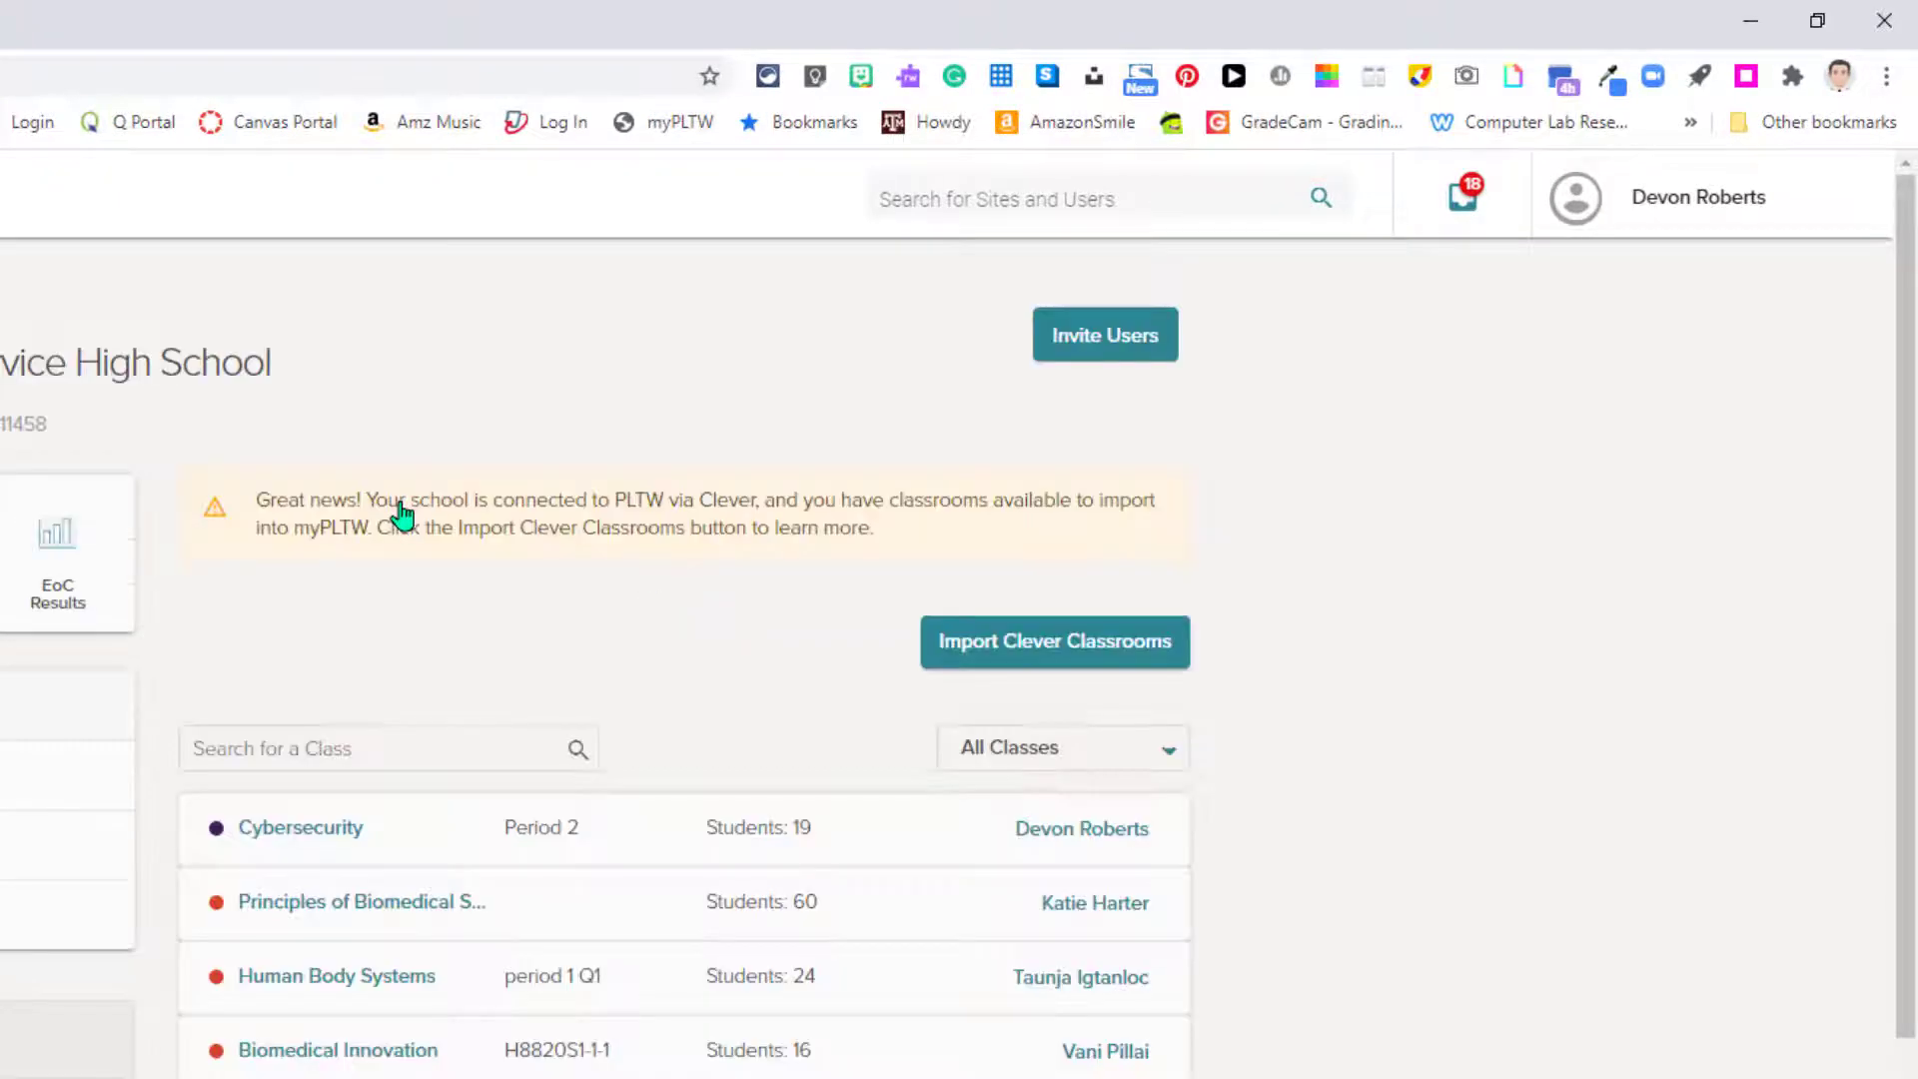
click(1059, 662)
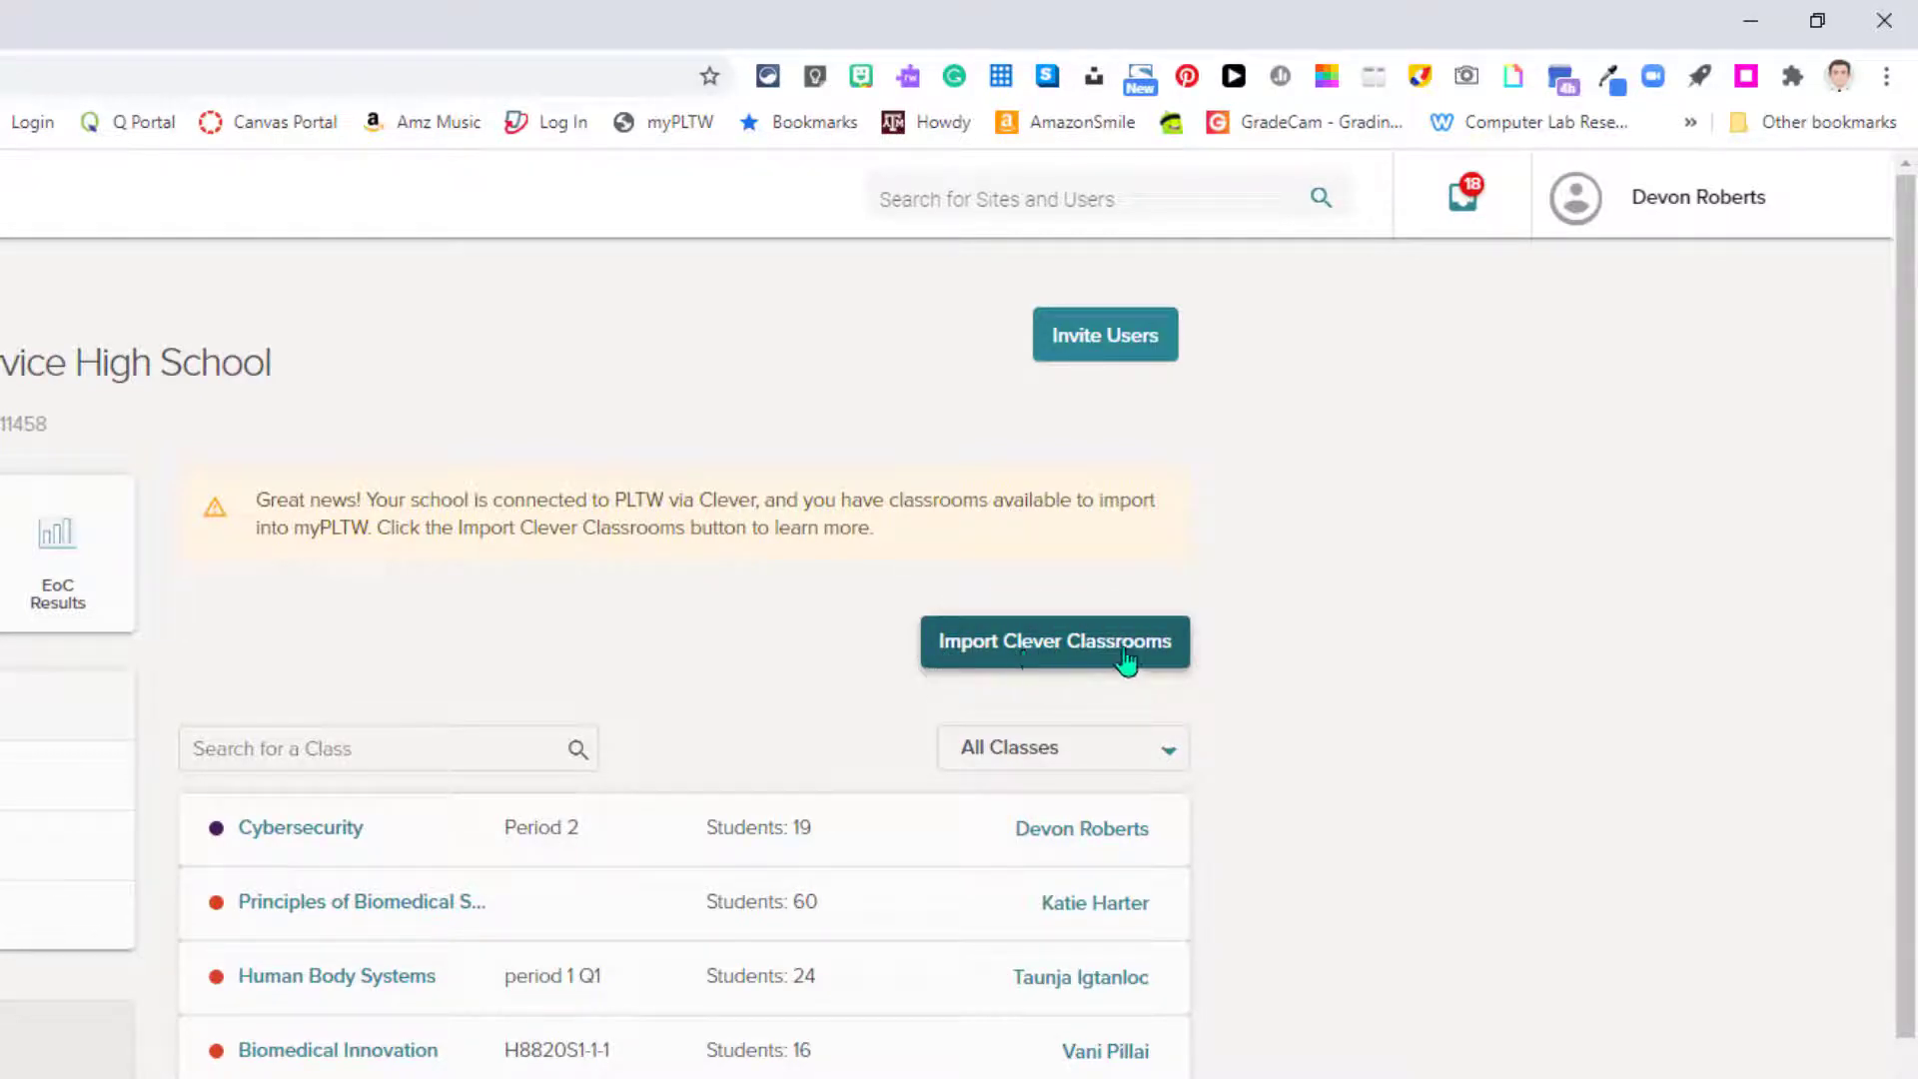
Zoom in to read the Clever connection notice, then go to Import Clever Classrooms
drag(249, 508, 885, 529)
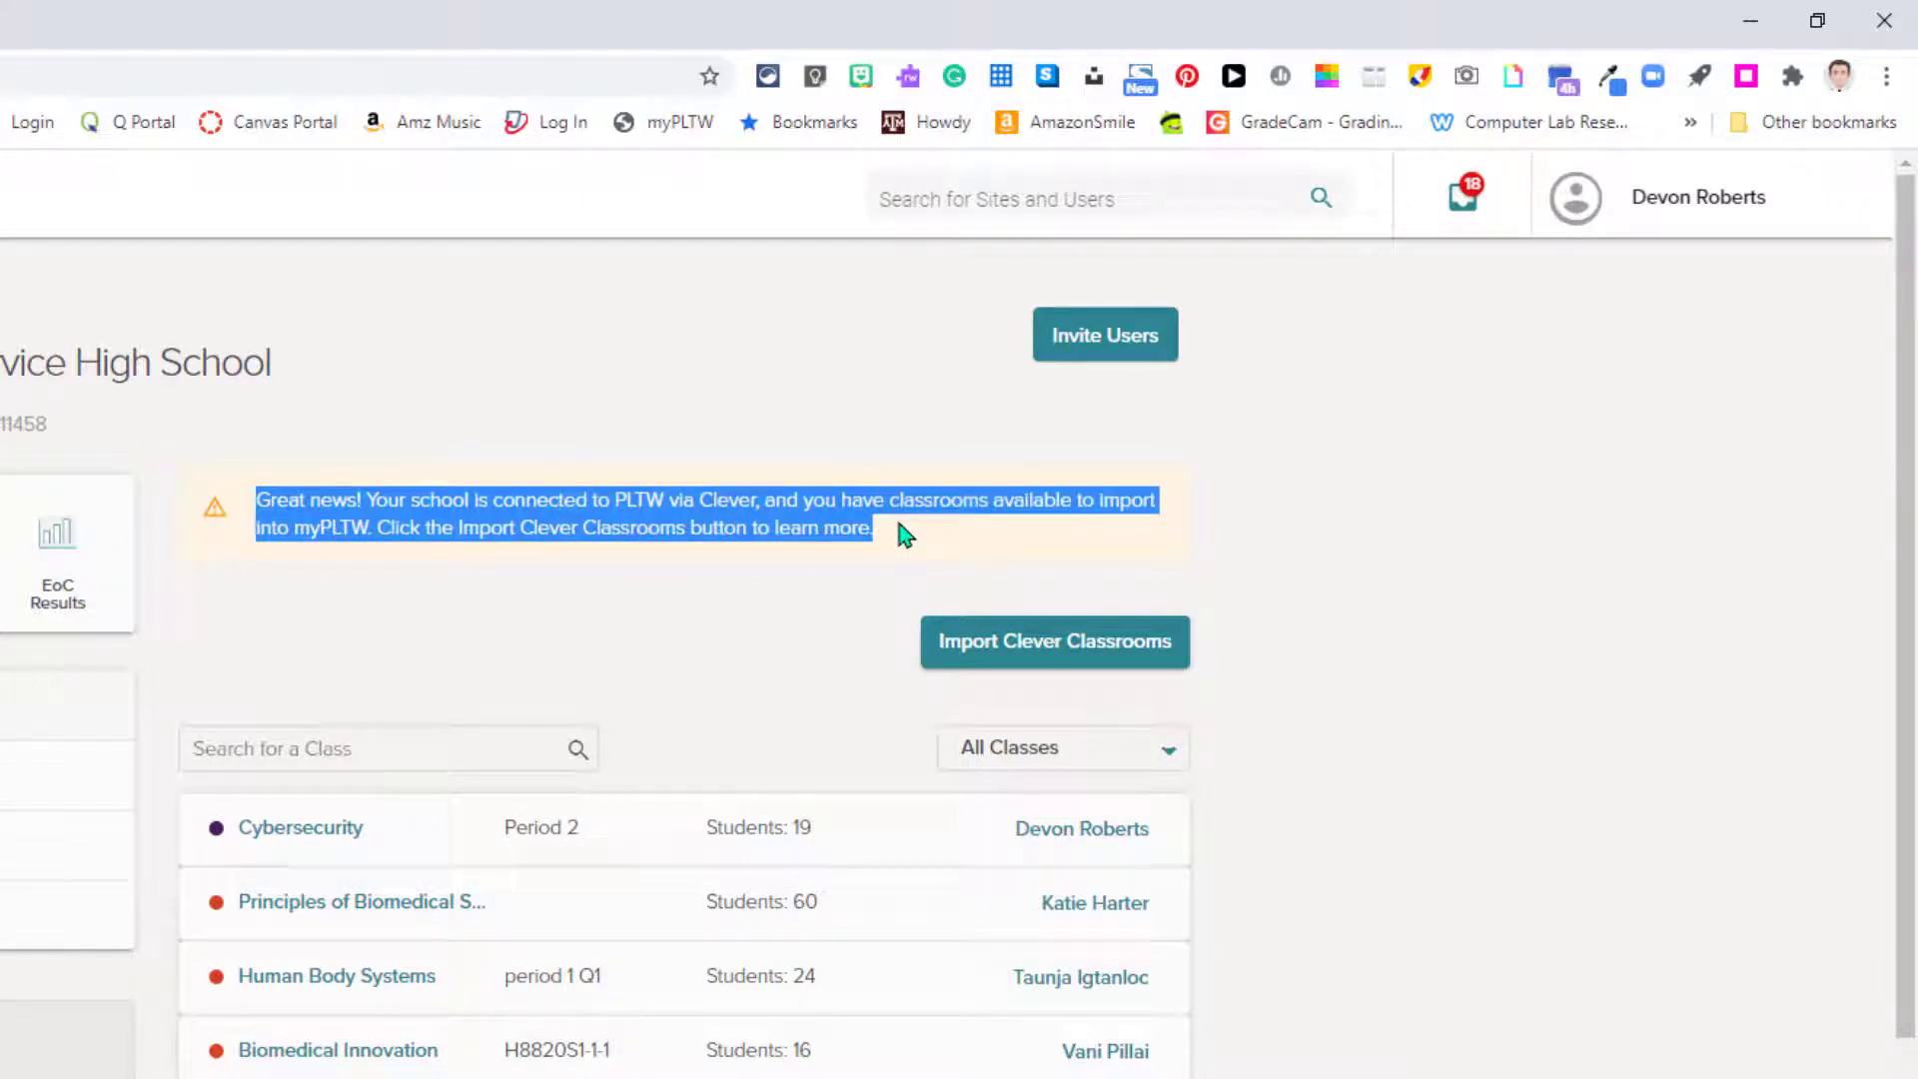
key(ctrl+plus)
key(ctrl+plus)
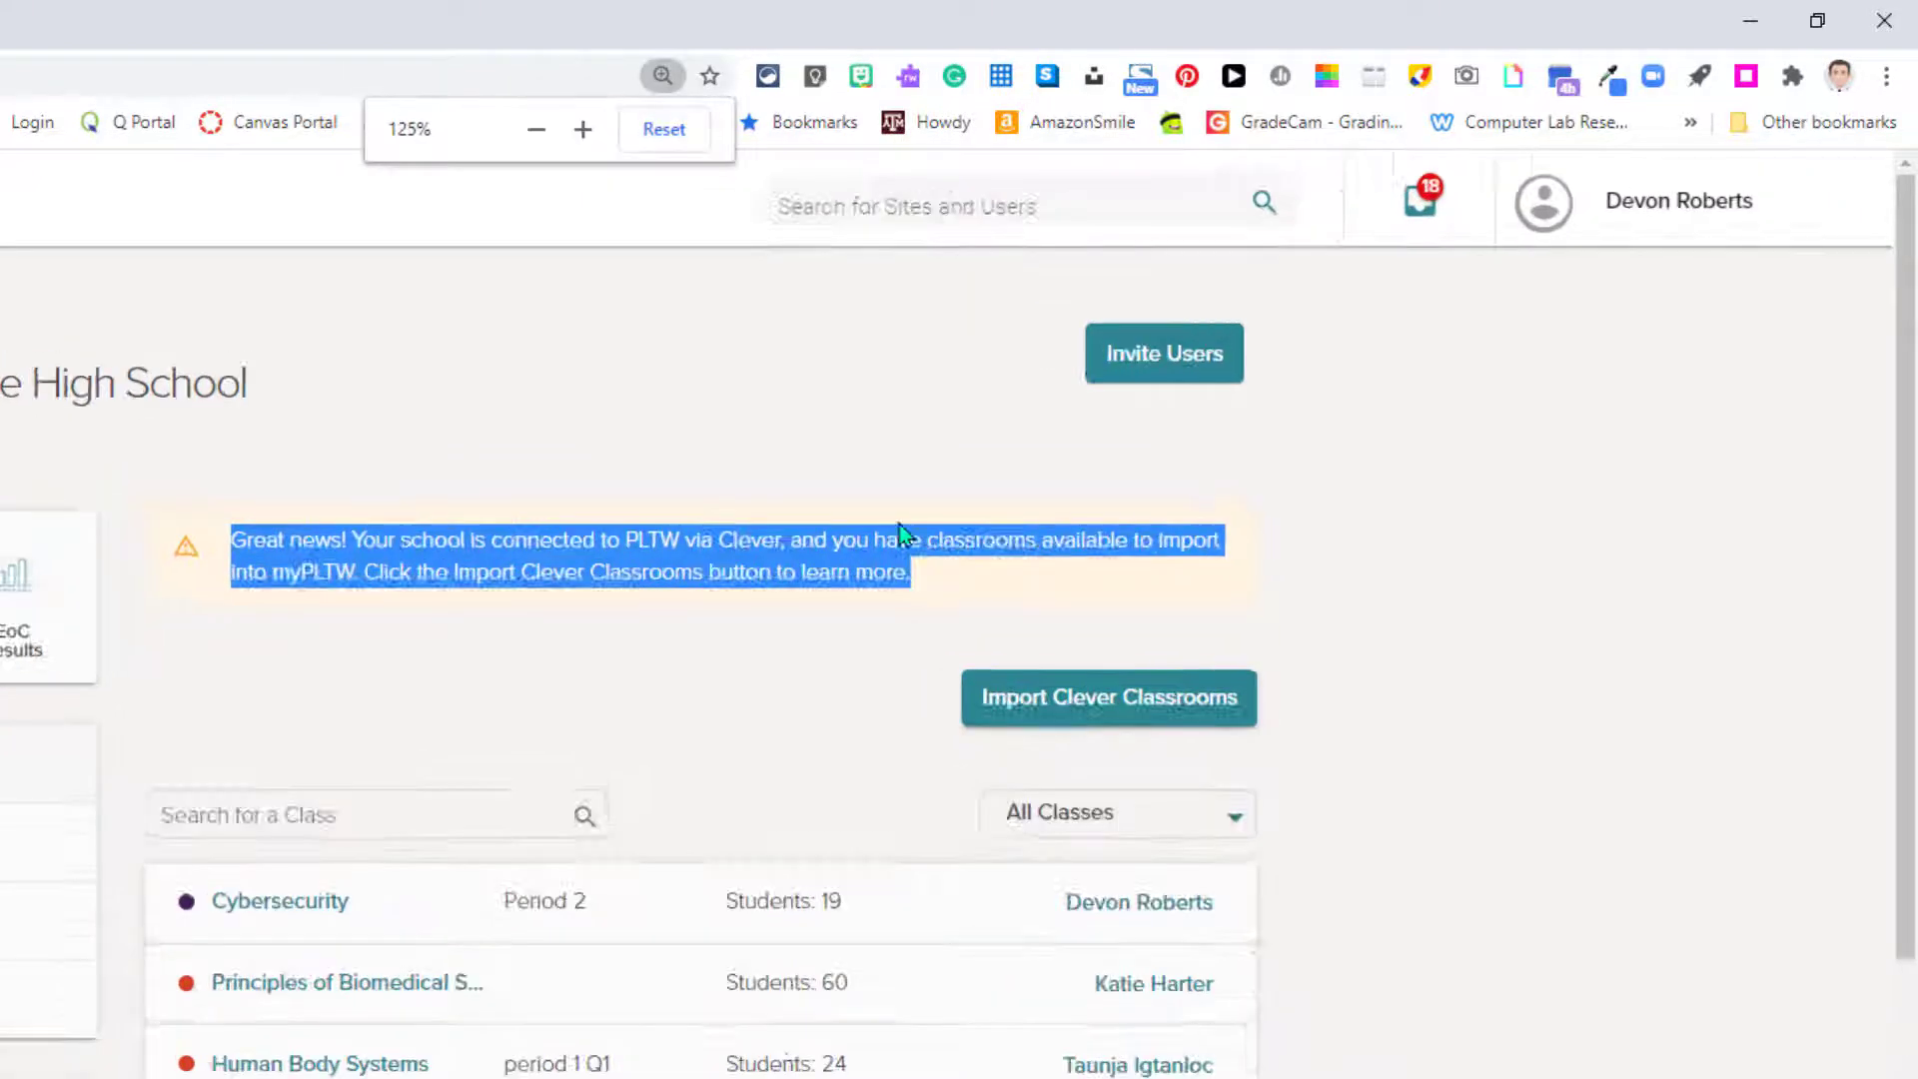
click(383, 659)
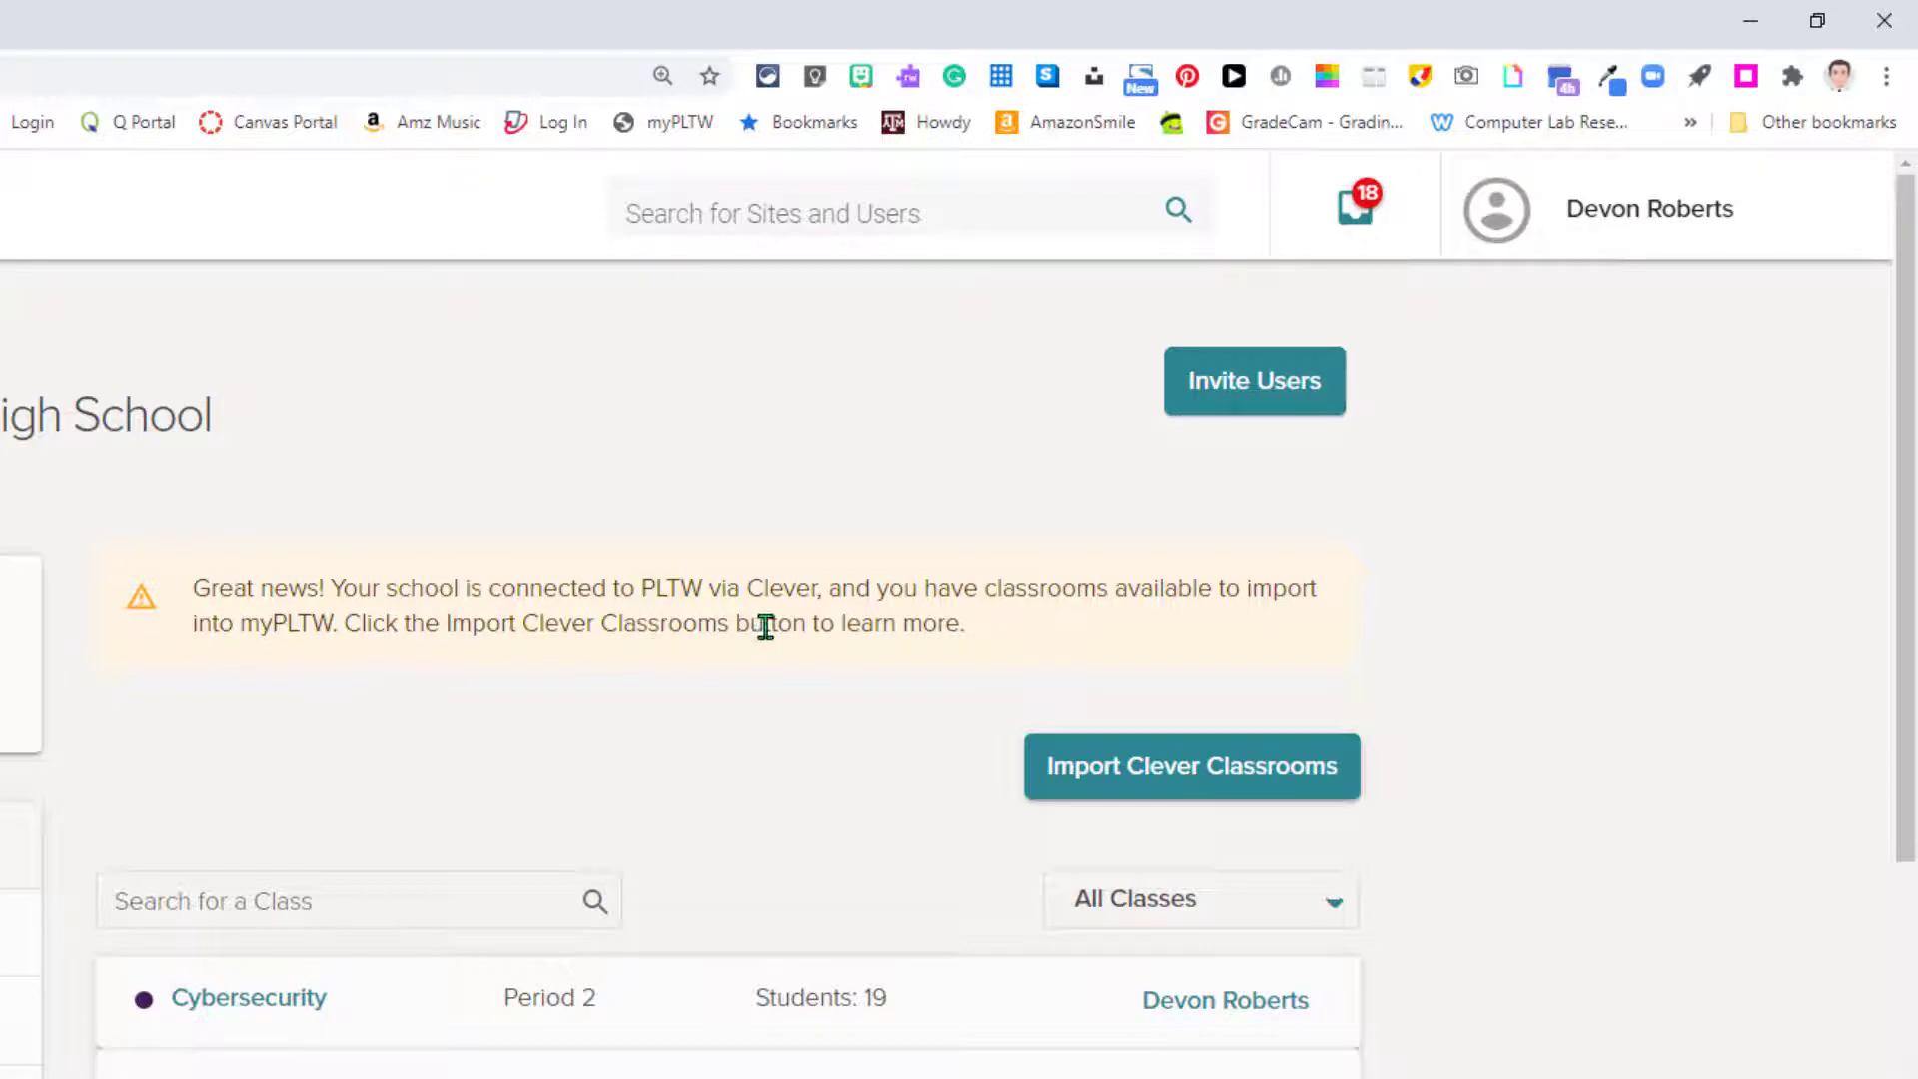
click(1164, 774)
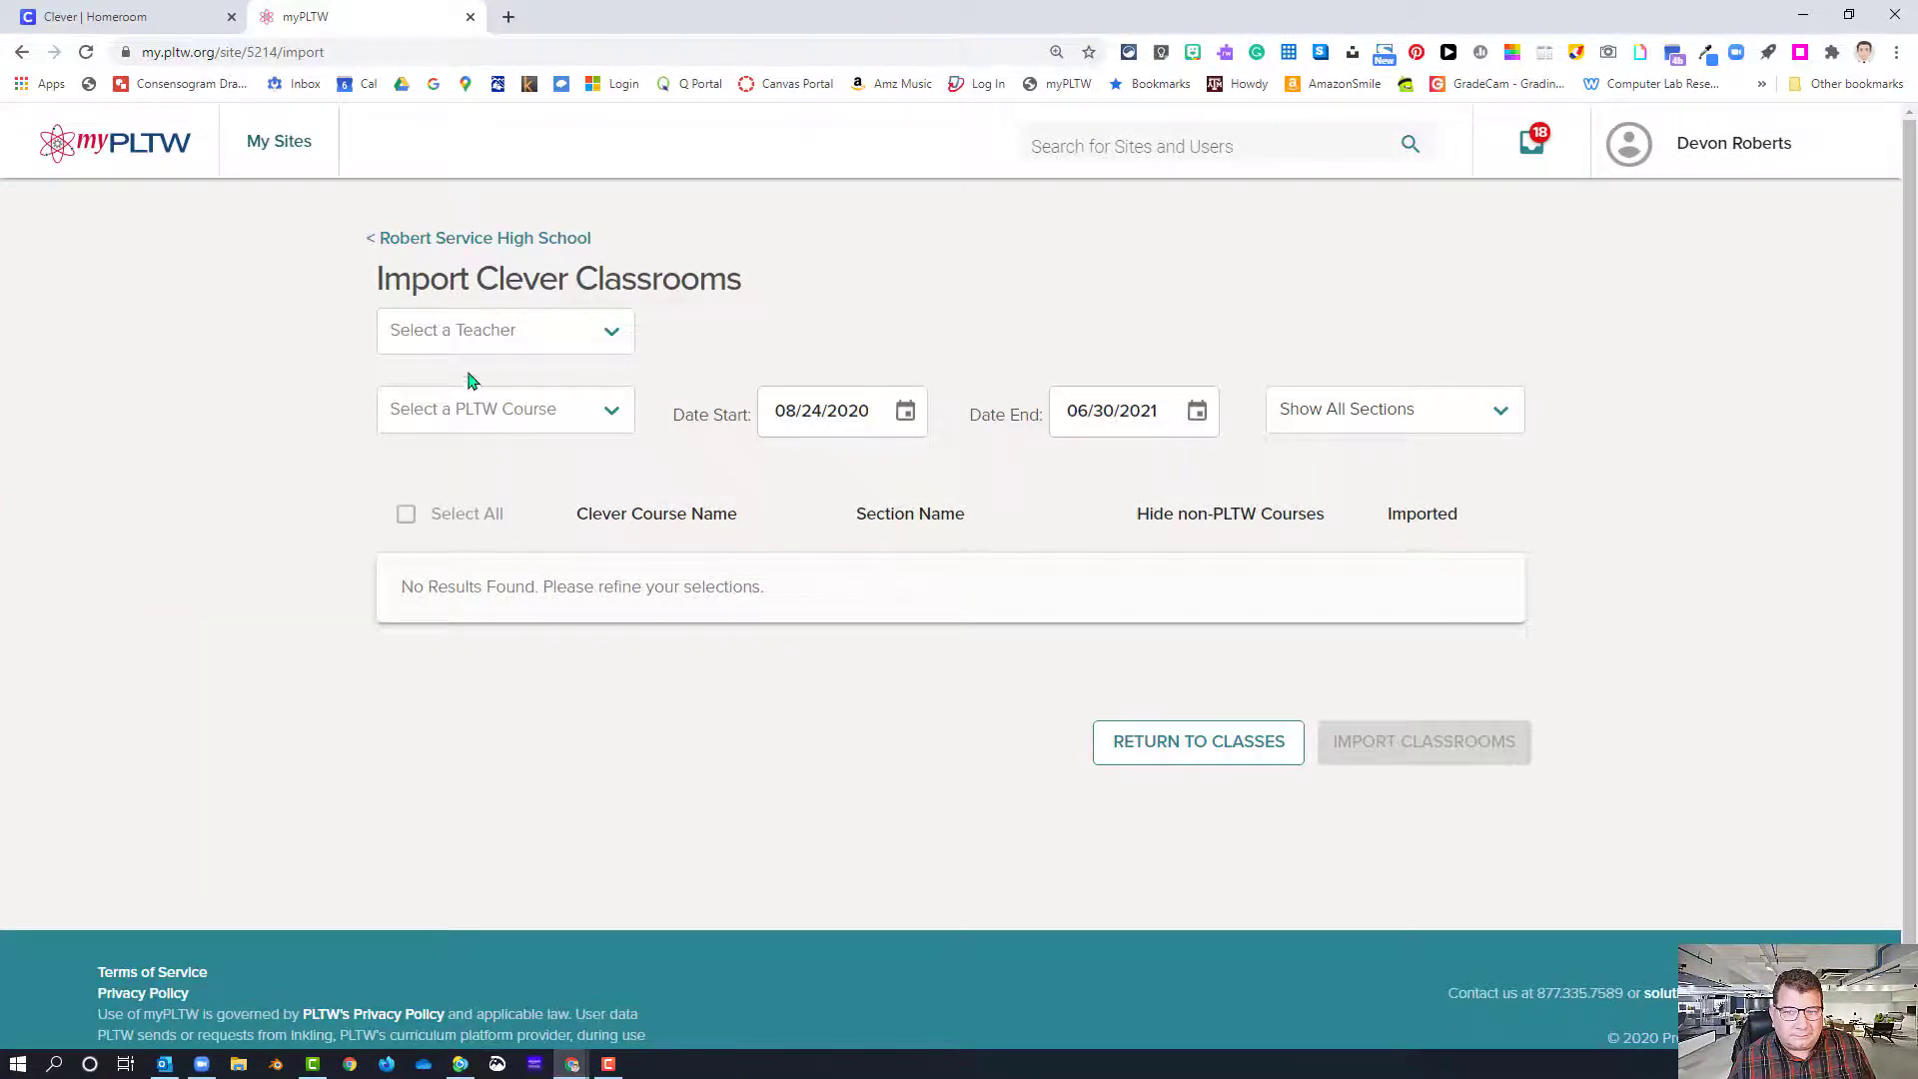
Select the teacher and set PLTW Course to Human Body Systems (HBS)
click(465, 332)
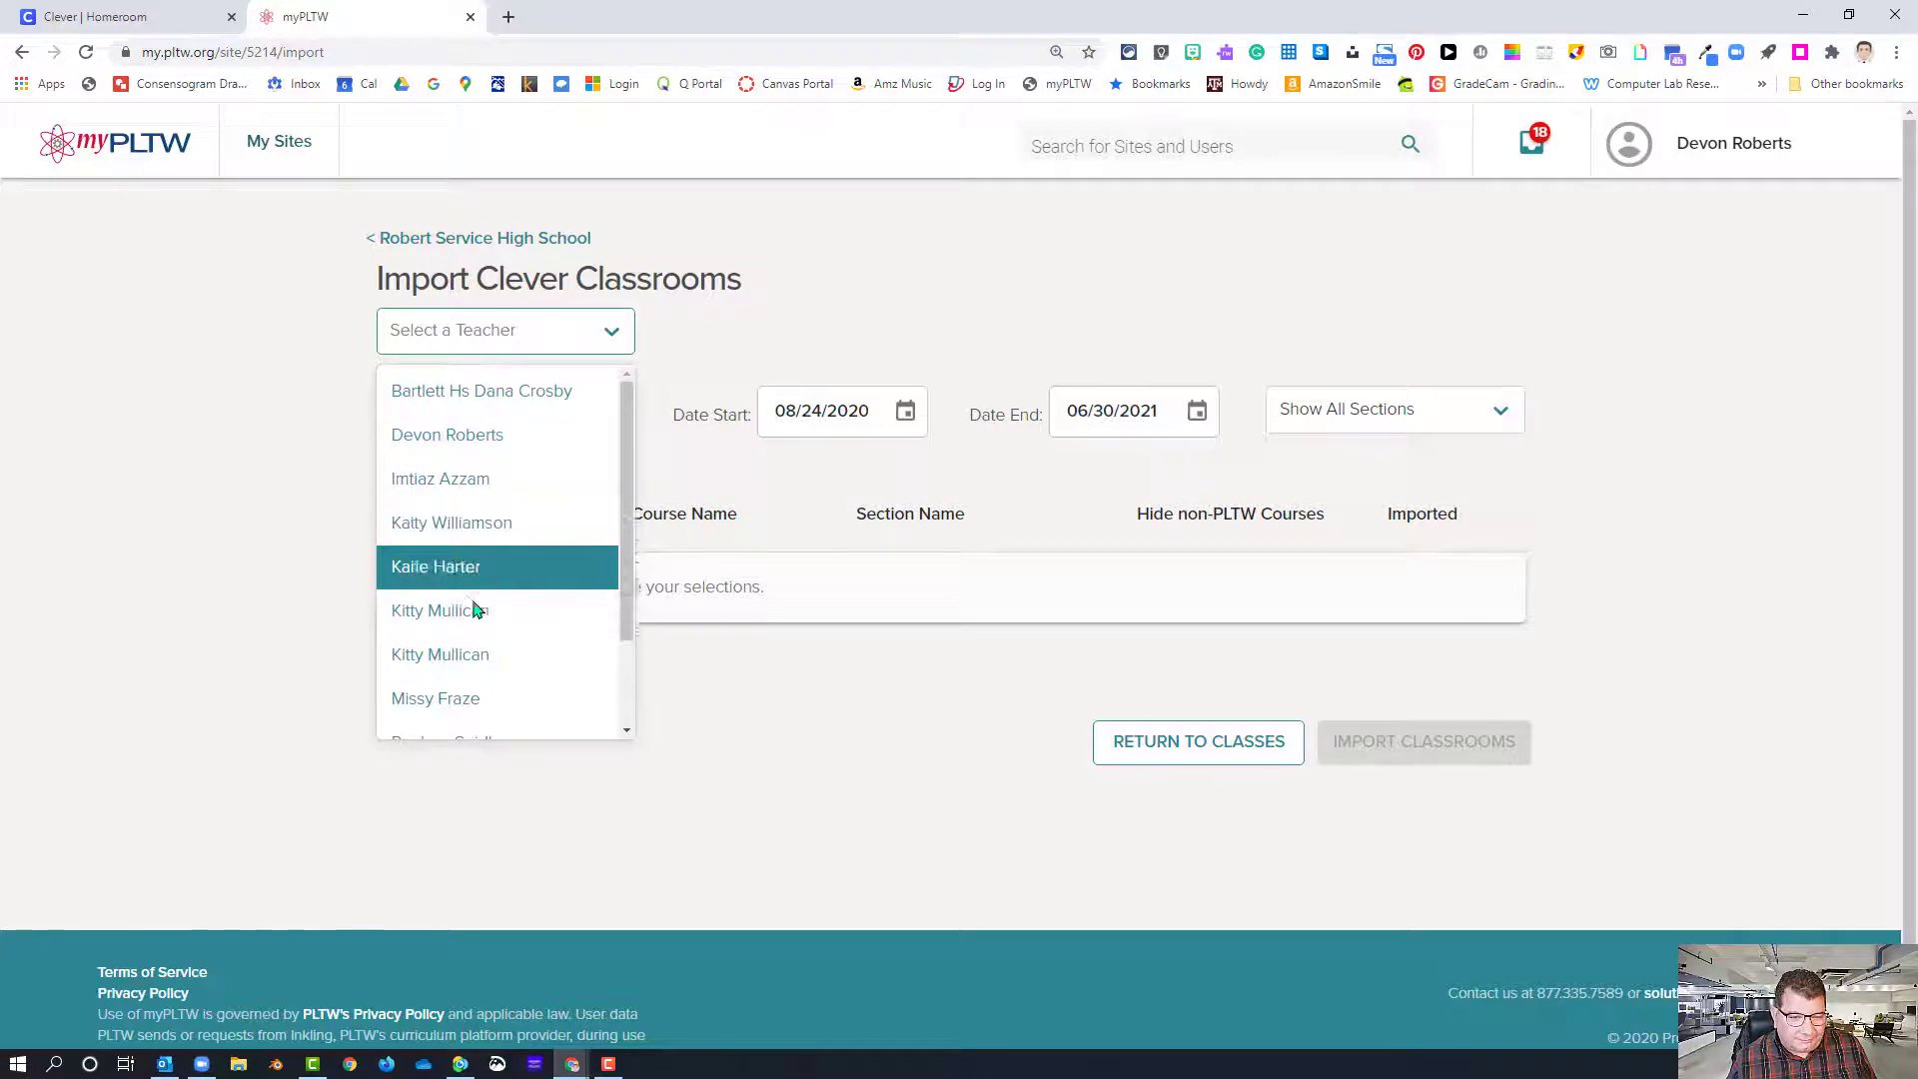
scroll(484, 640, down, 2)
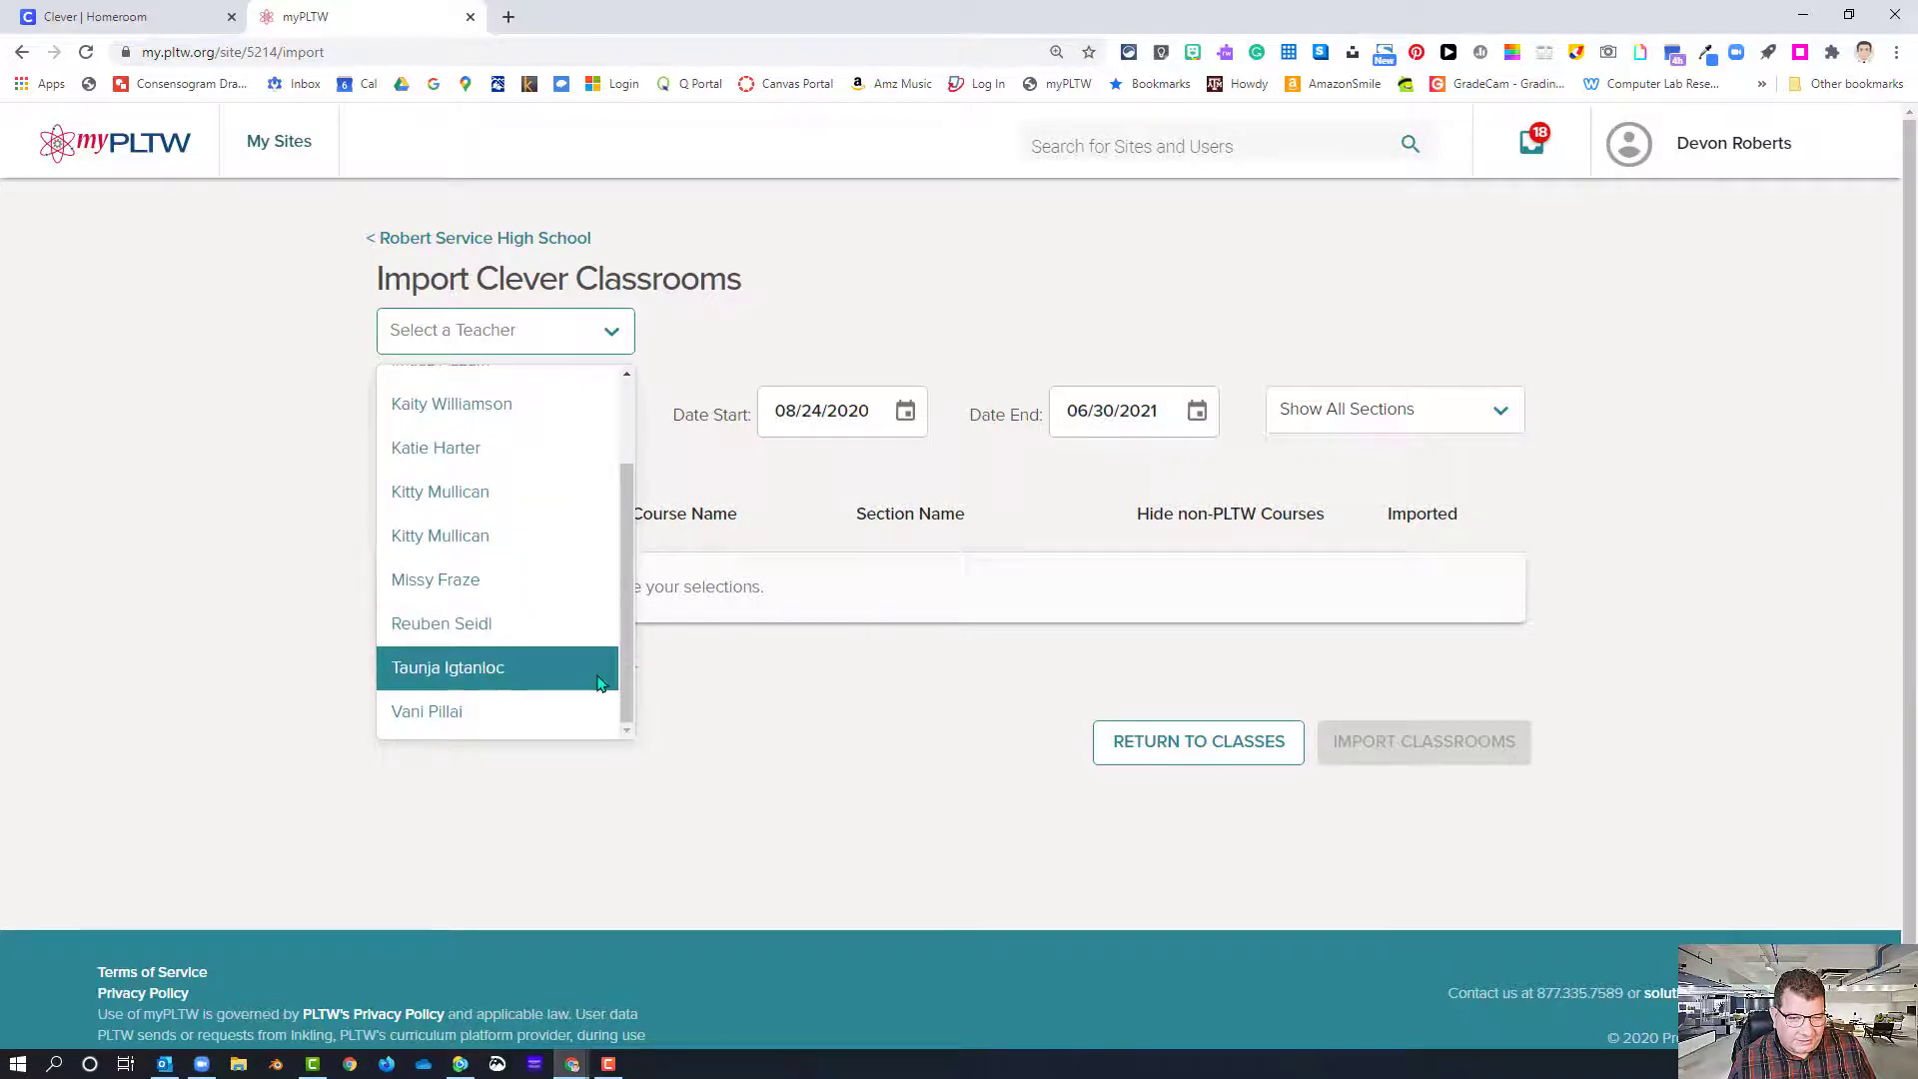
click(501, 679)
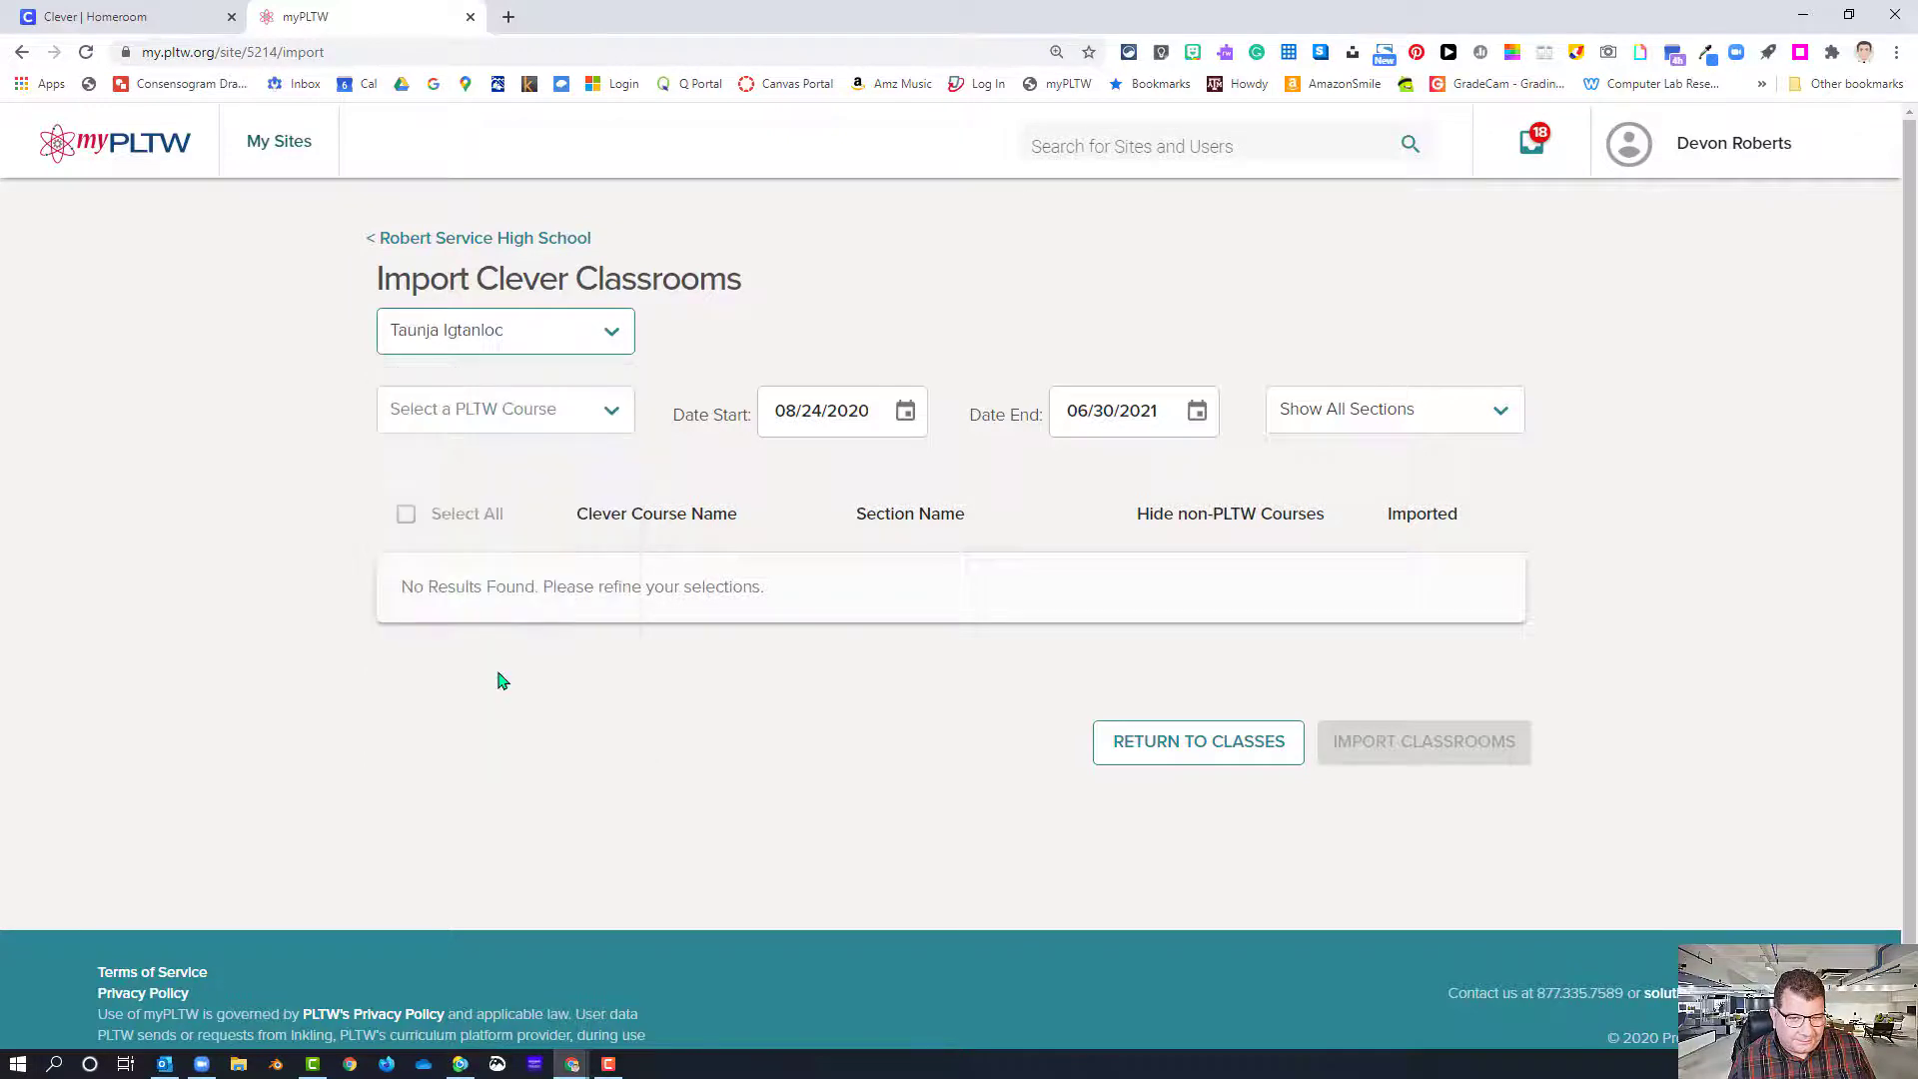
click(547, 421)
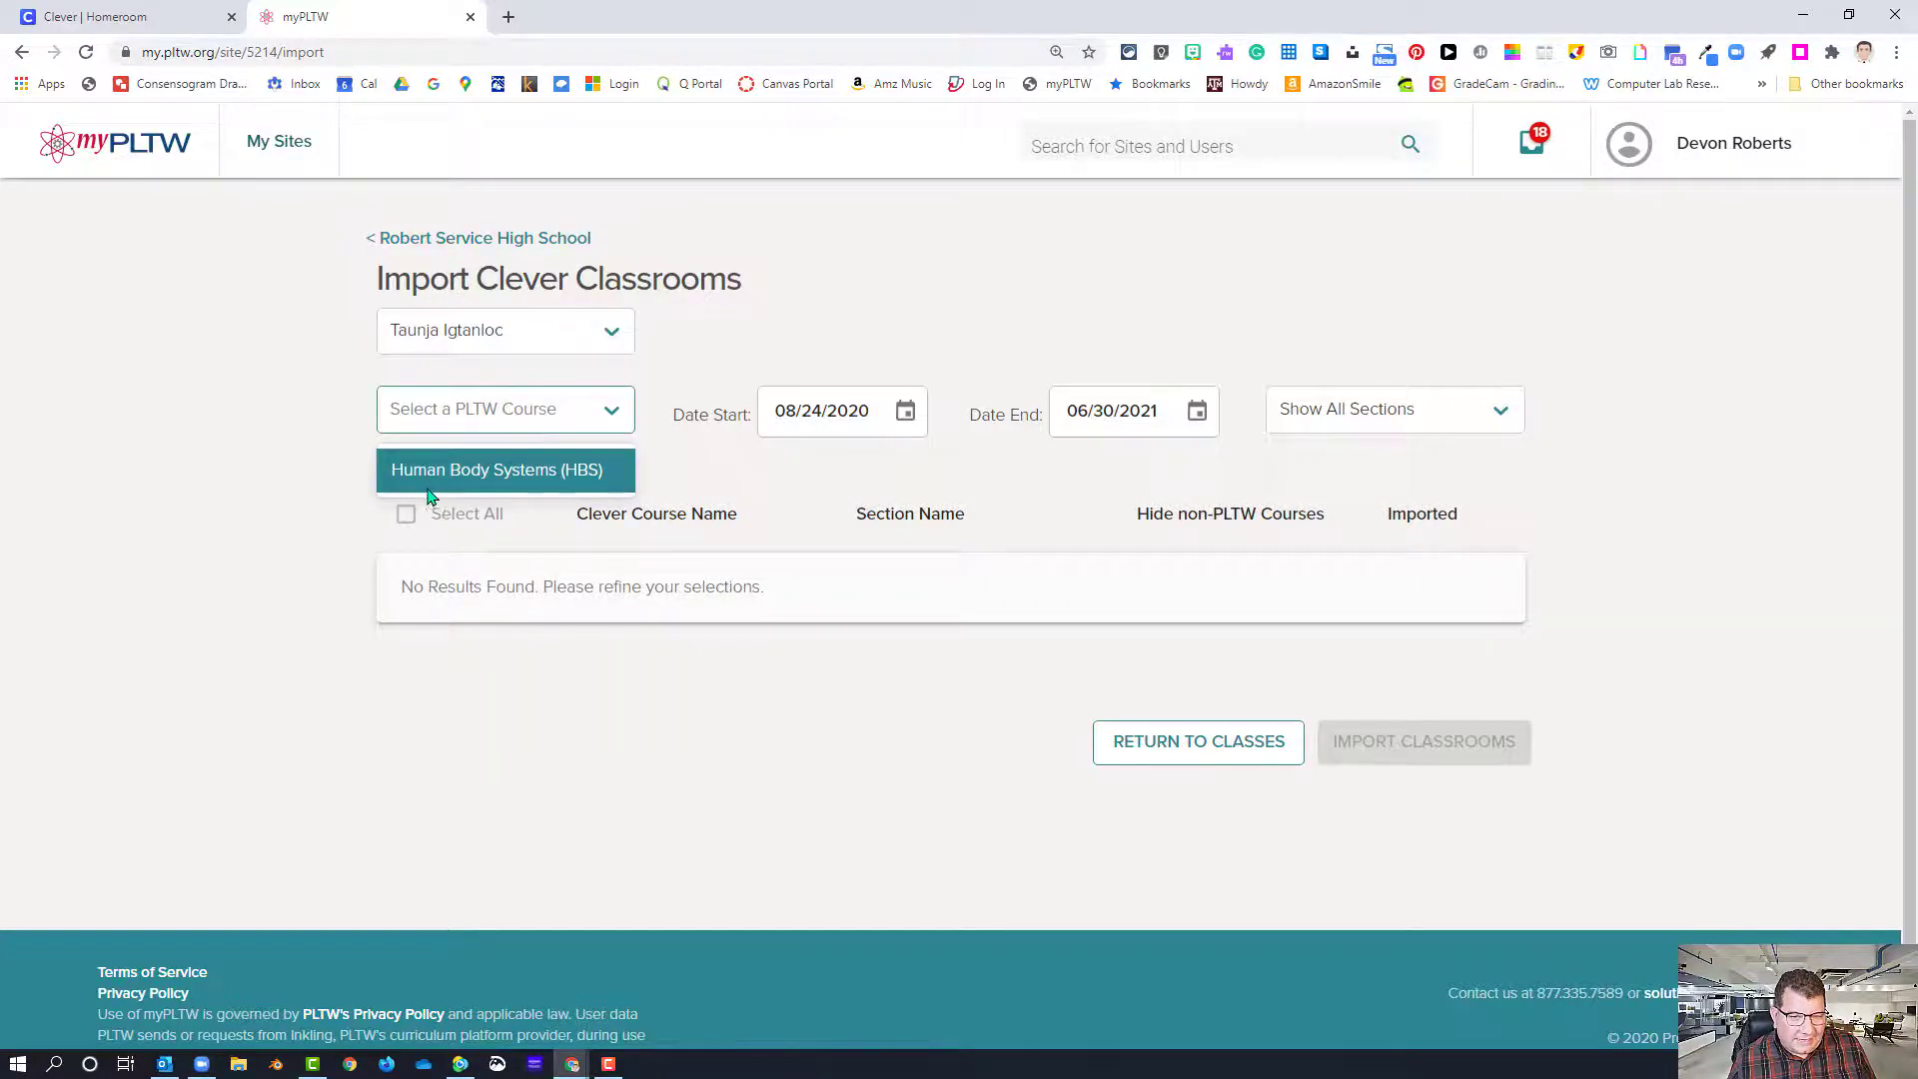
click(476, 468)
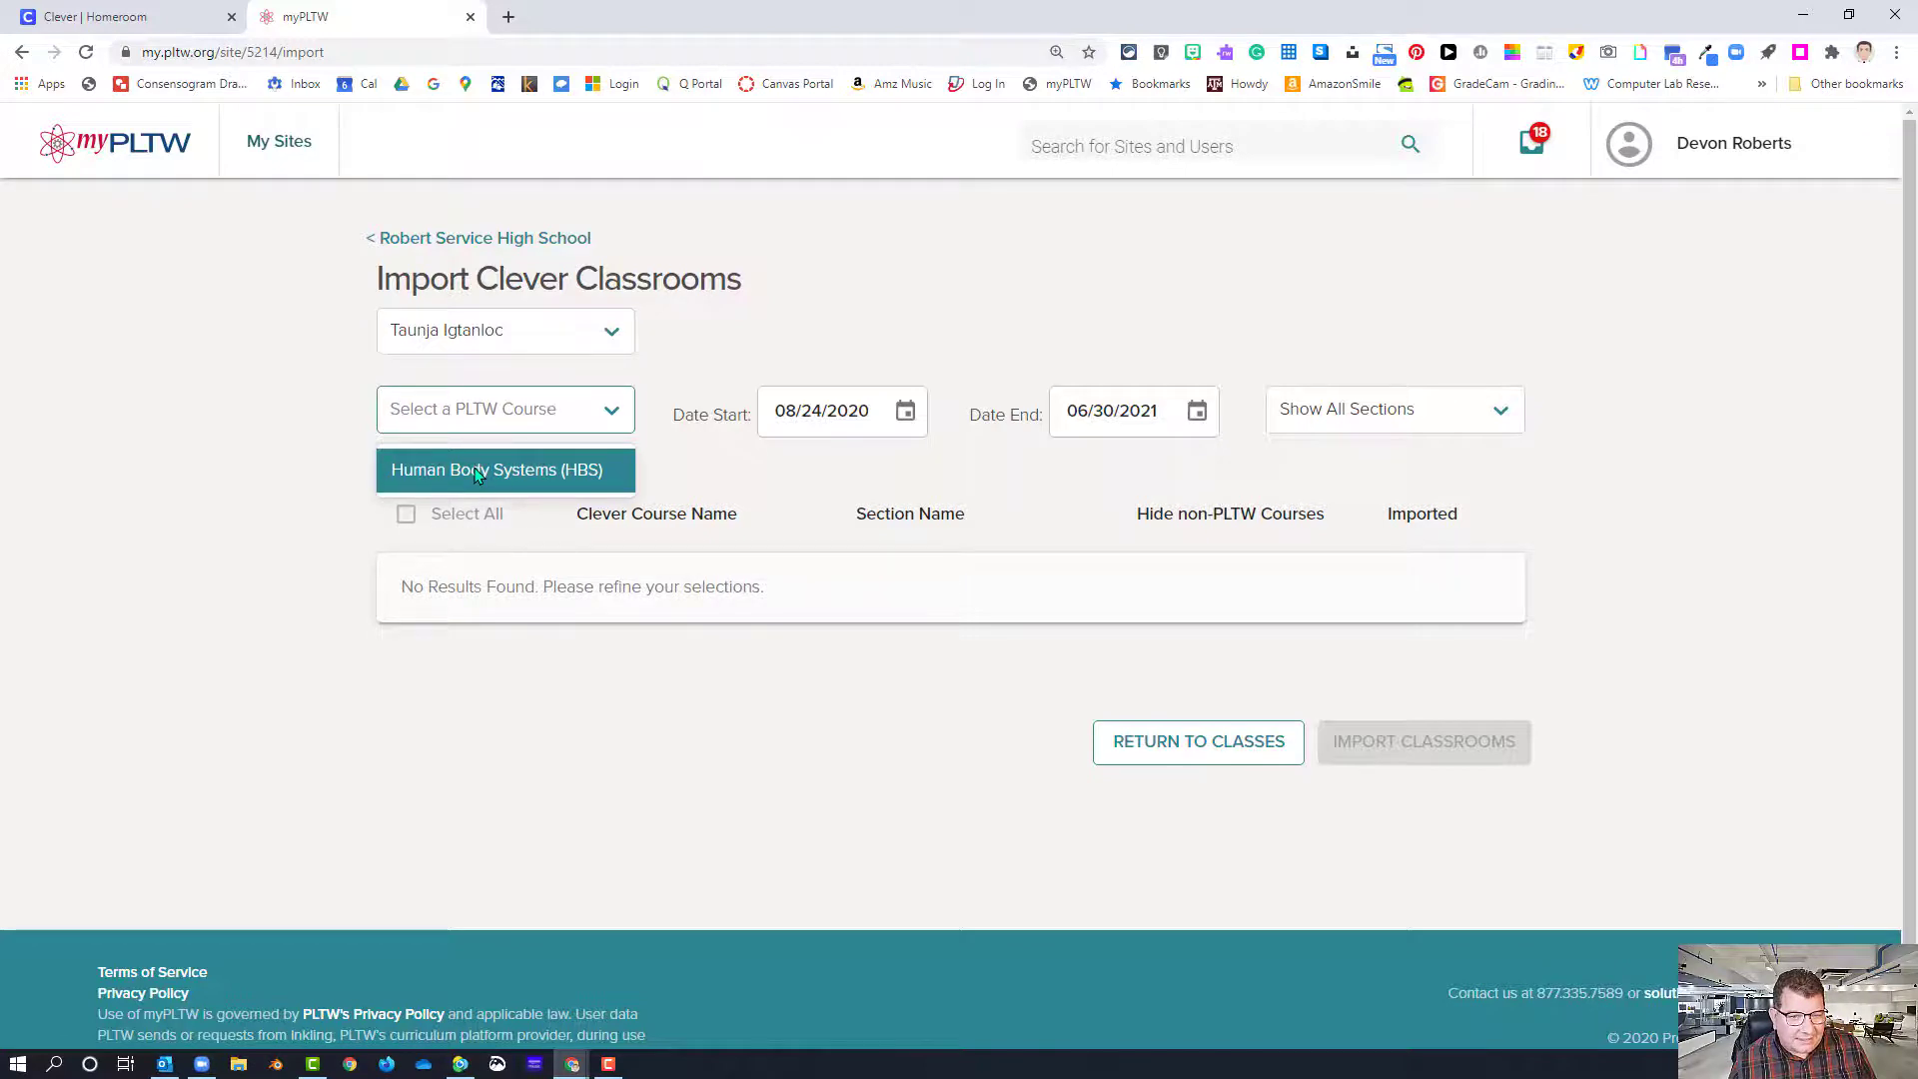
click(475, 469)
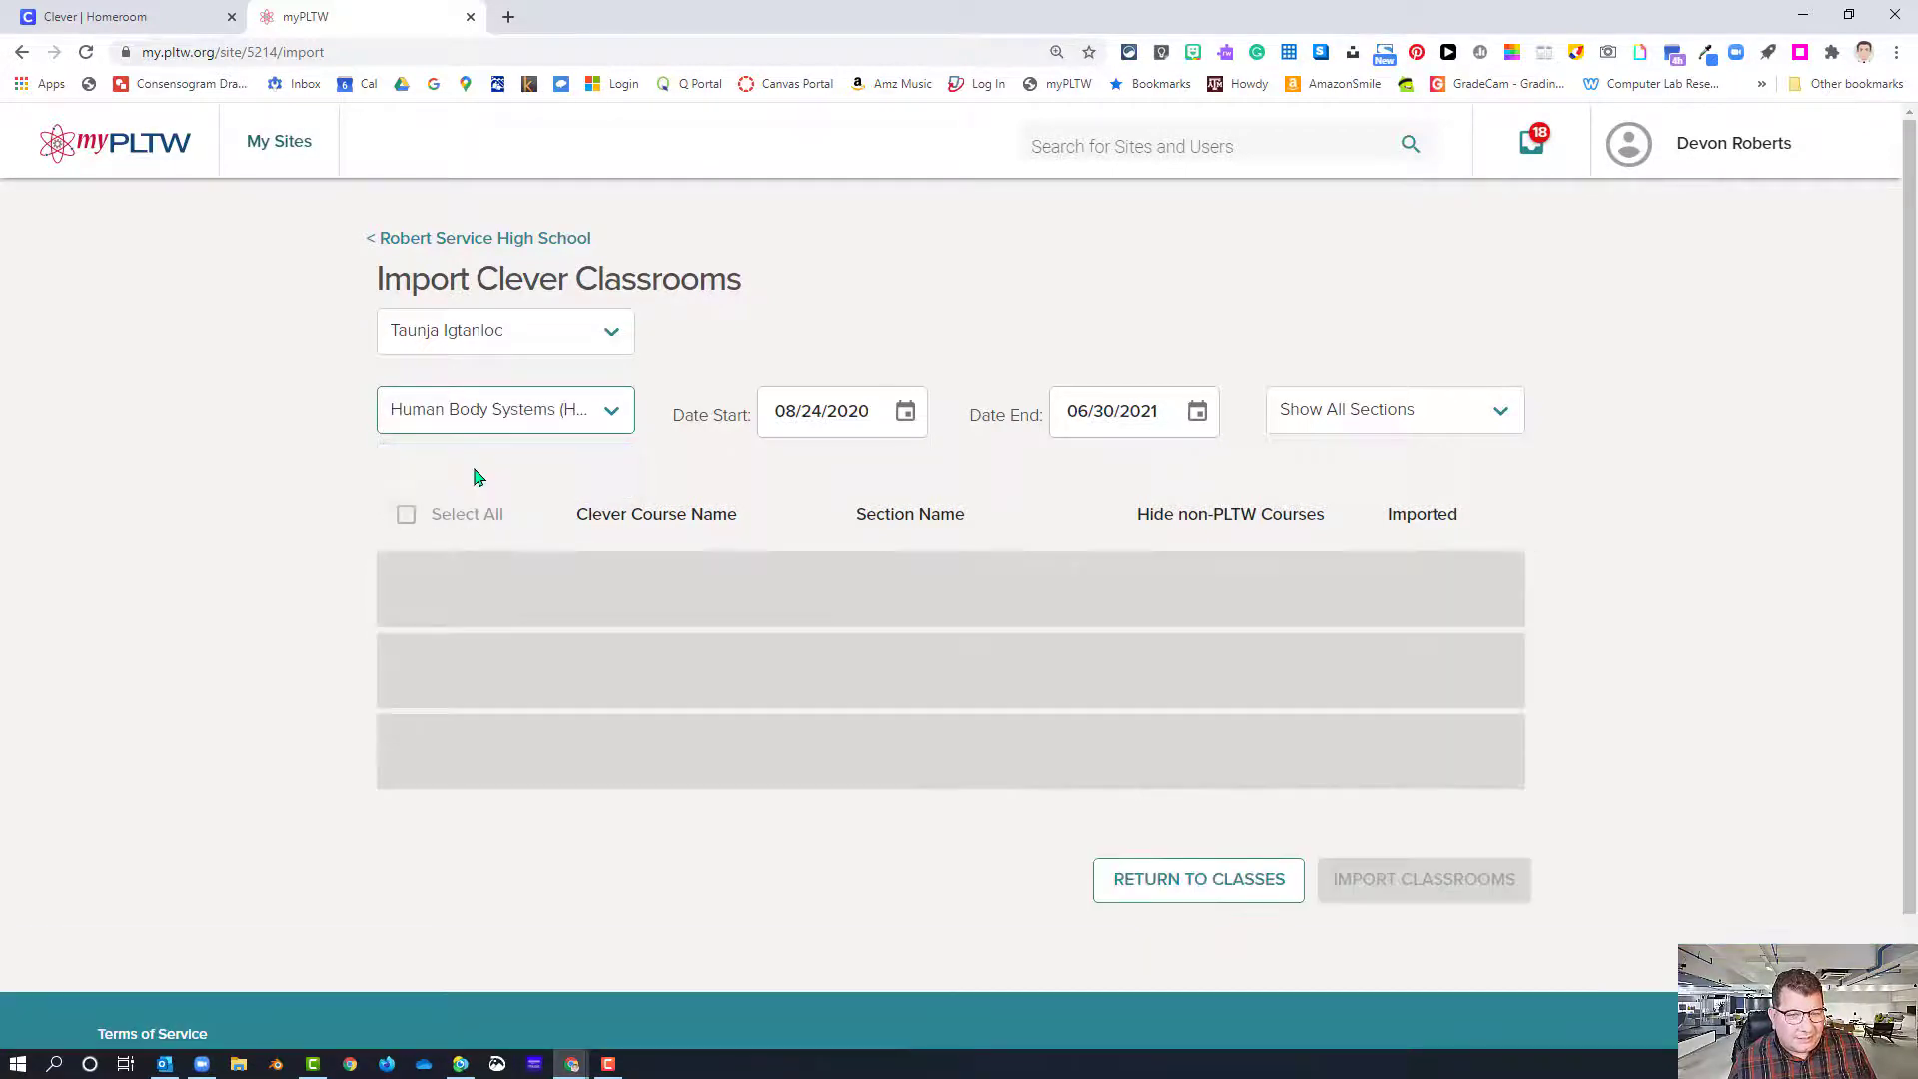
Select all four Human Body Systems sections and import them
click(844, 418)
click(1139, 424)
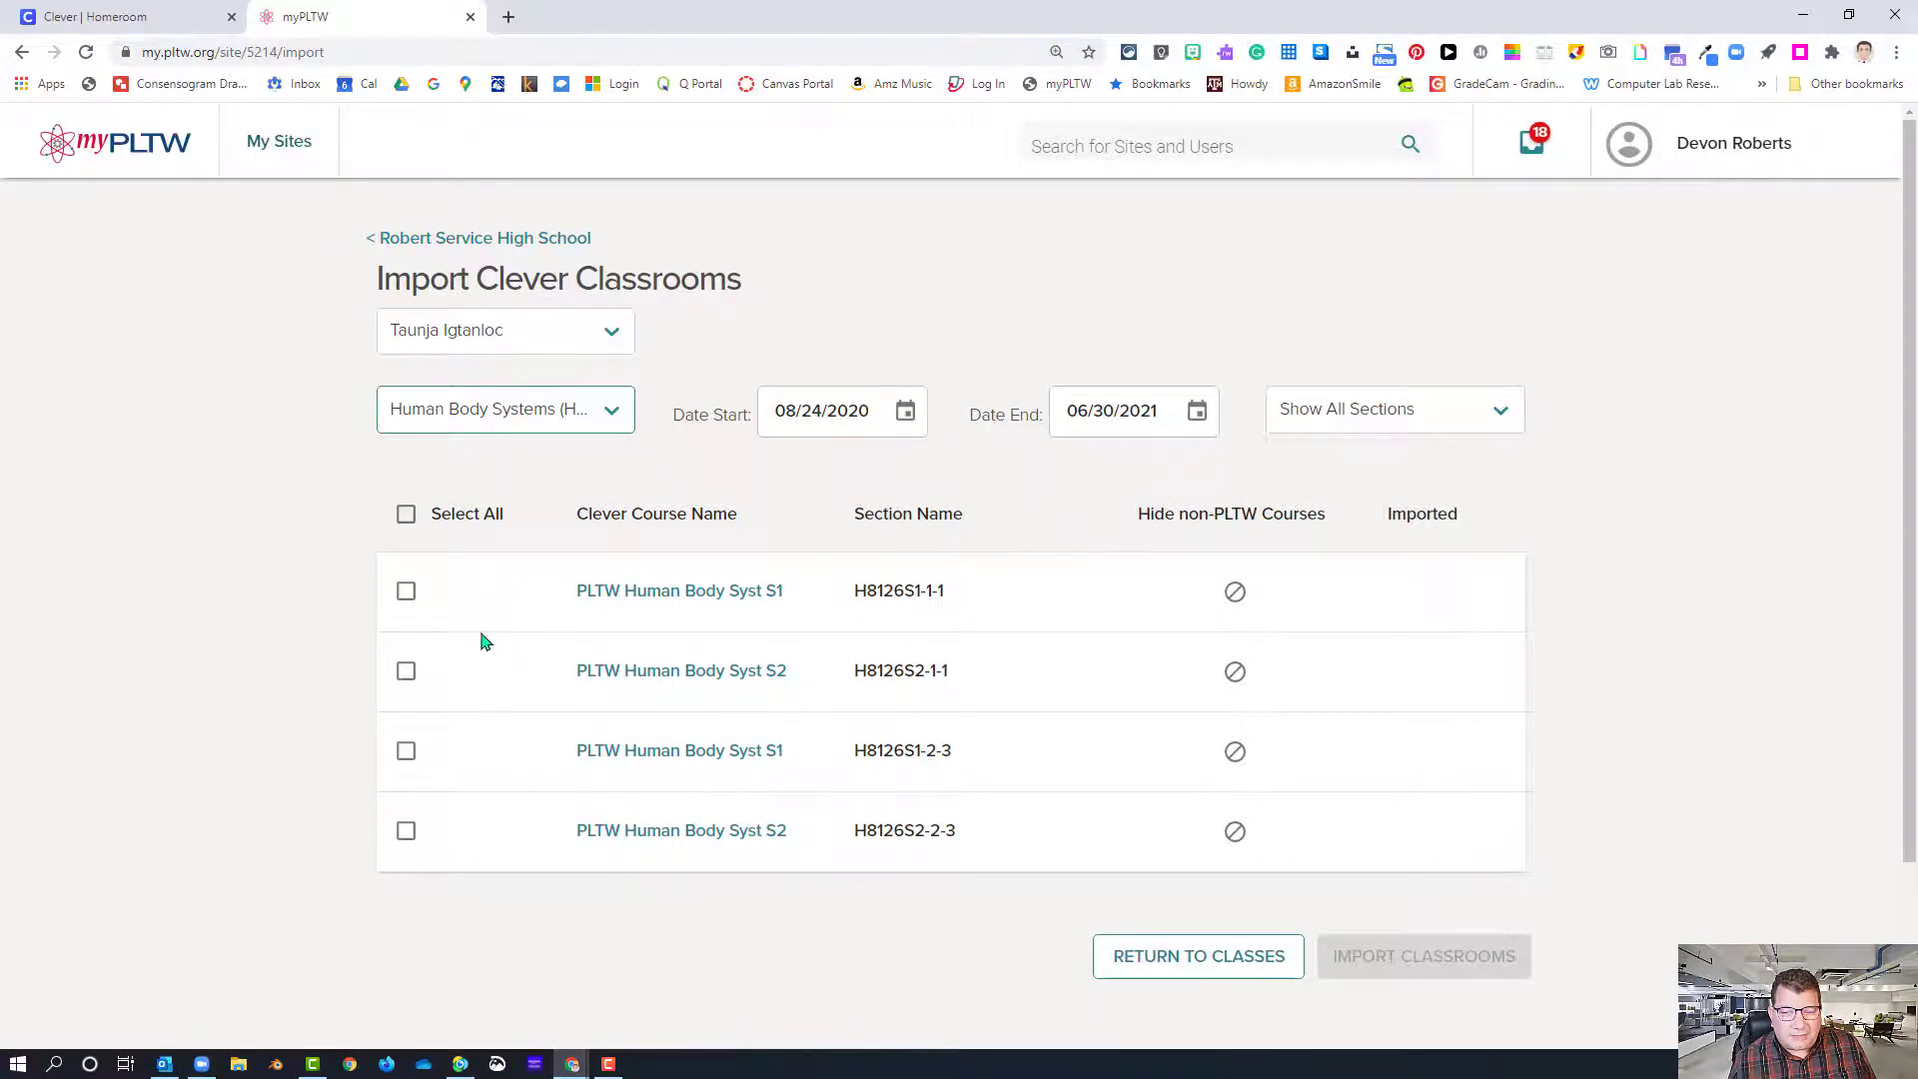
click(407, 514)
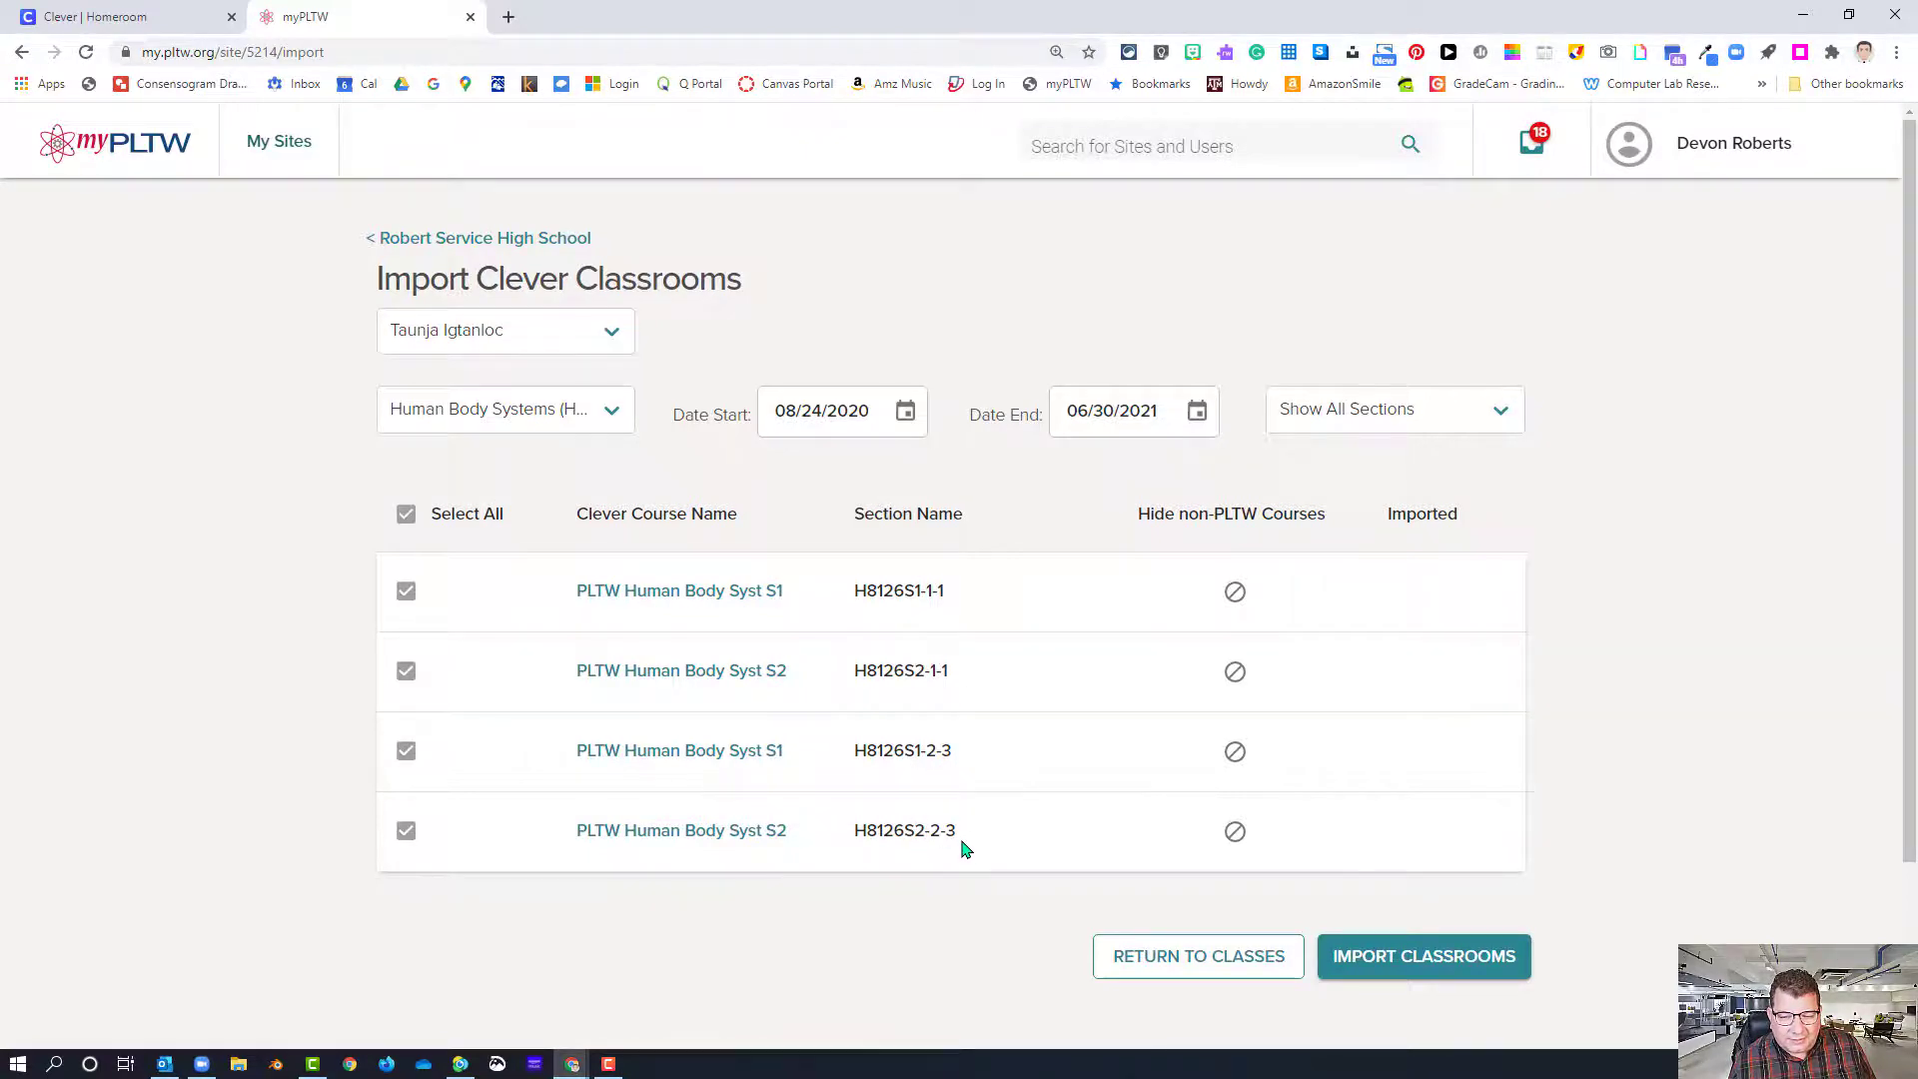
click(1441, 977)
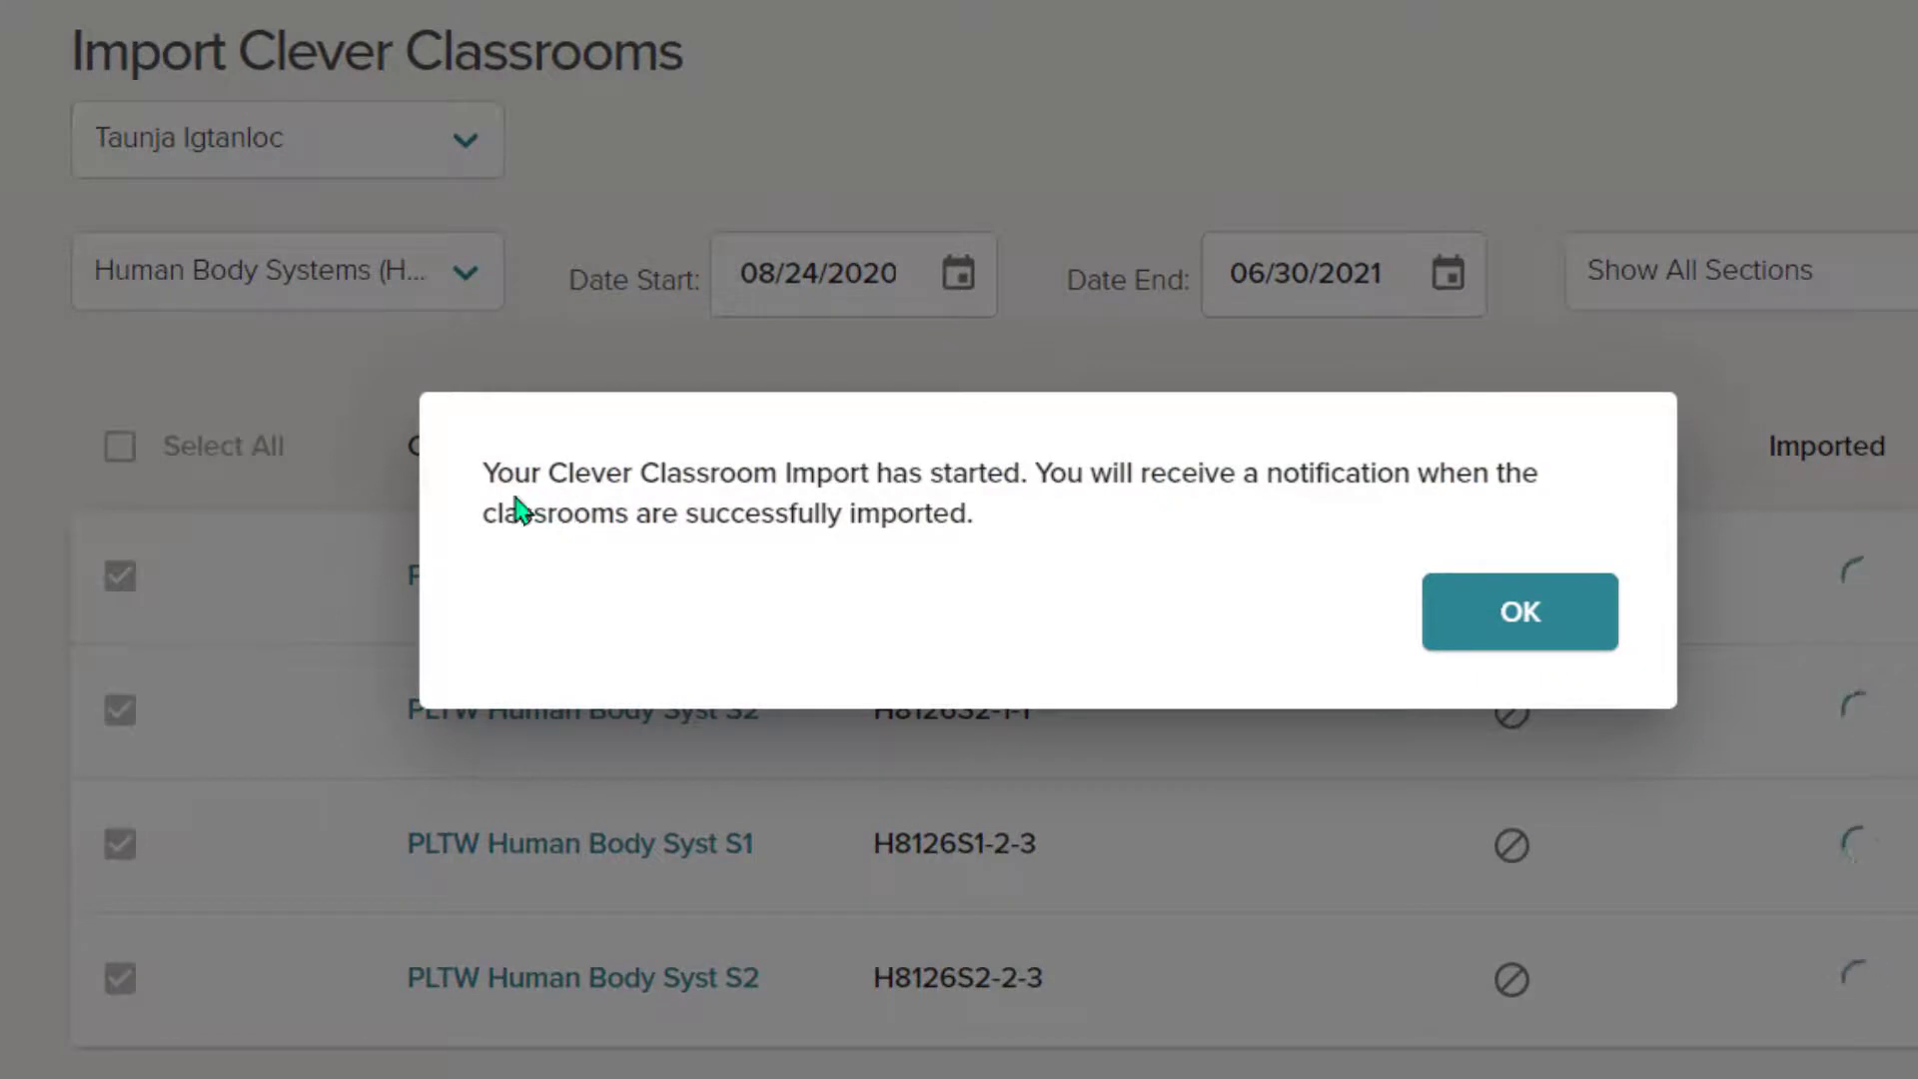
Acknowledge the import-started message and return to the Robert Service High School page
drag(484, 474, 1101, 519)
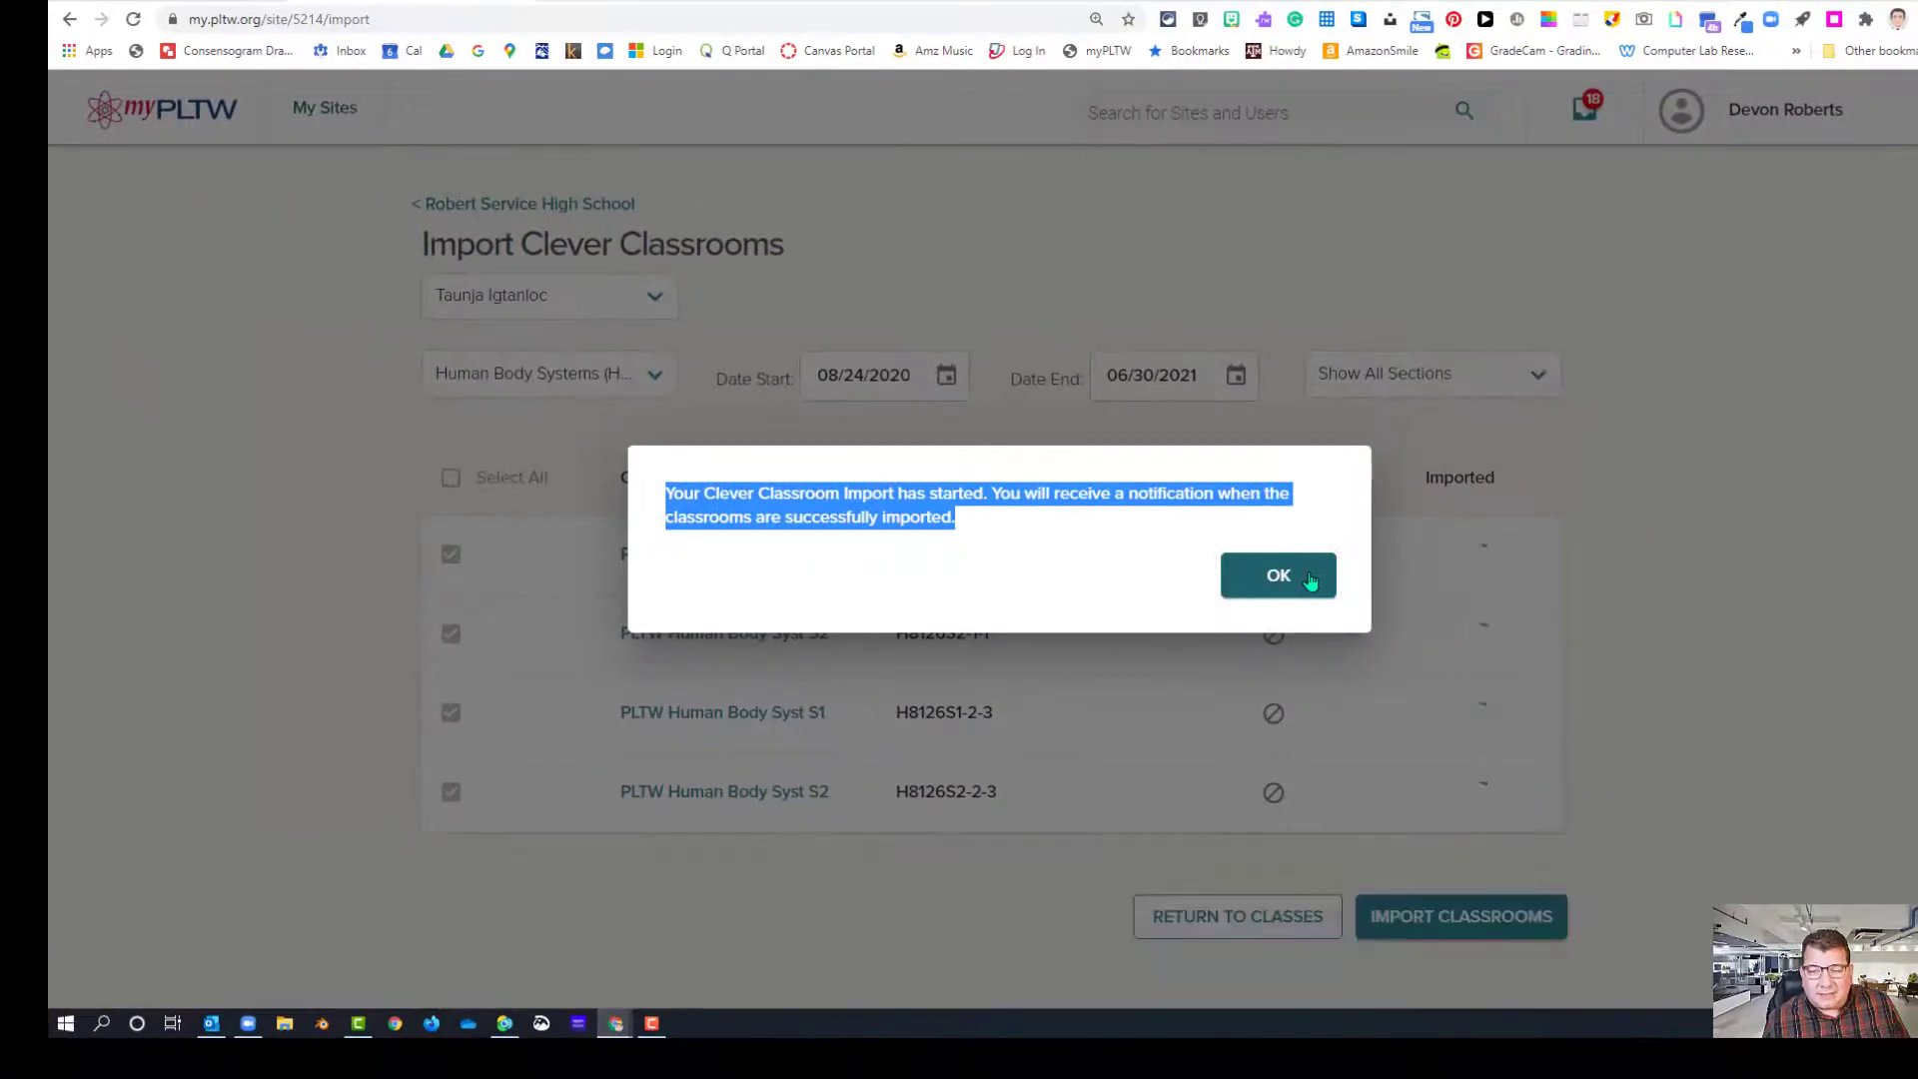
click(1309, 578)
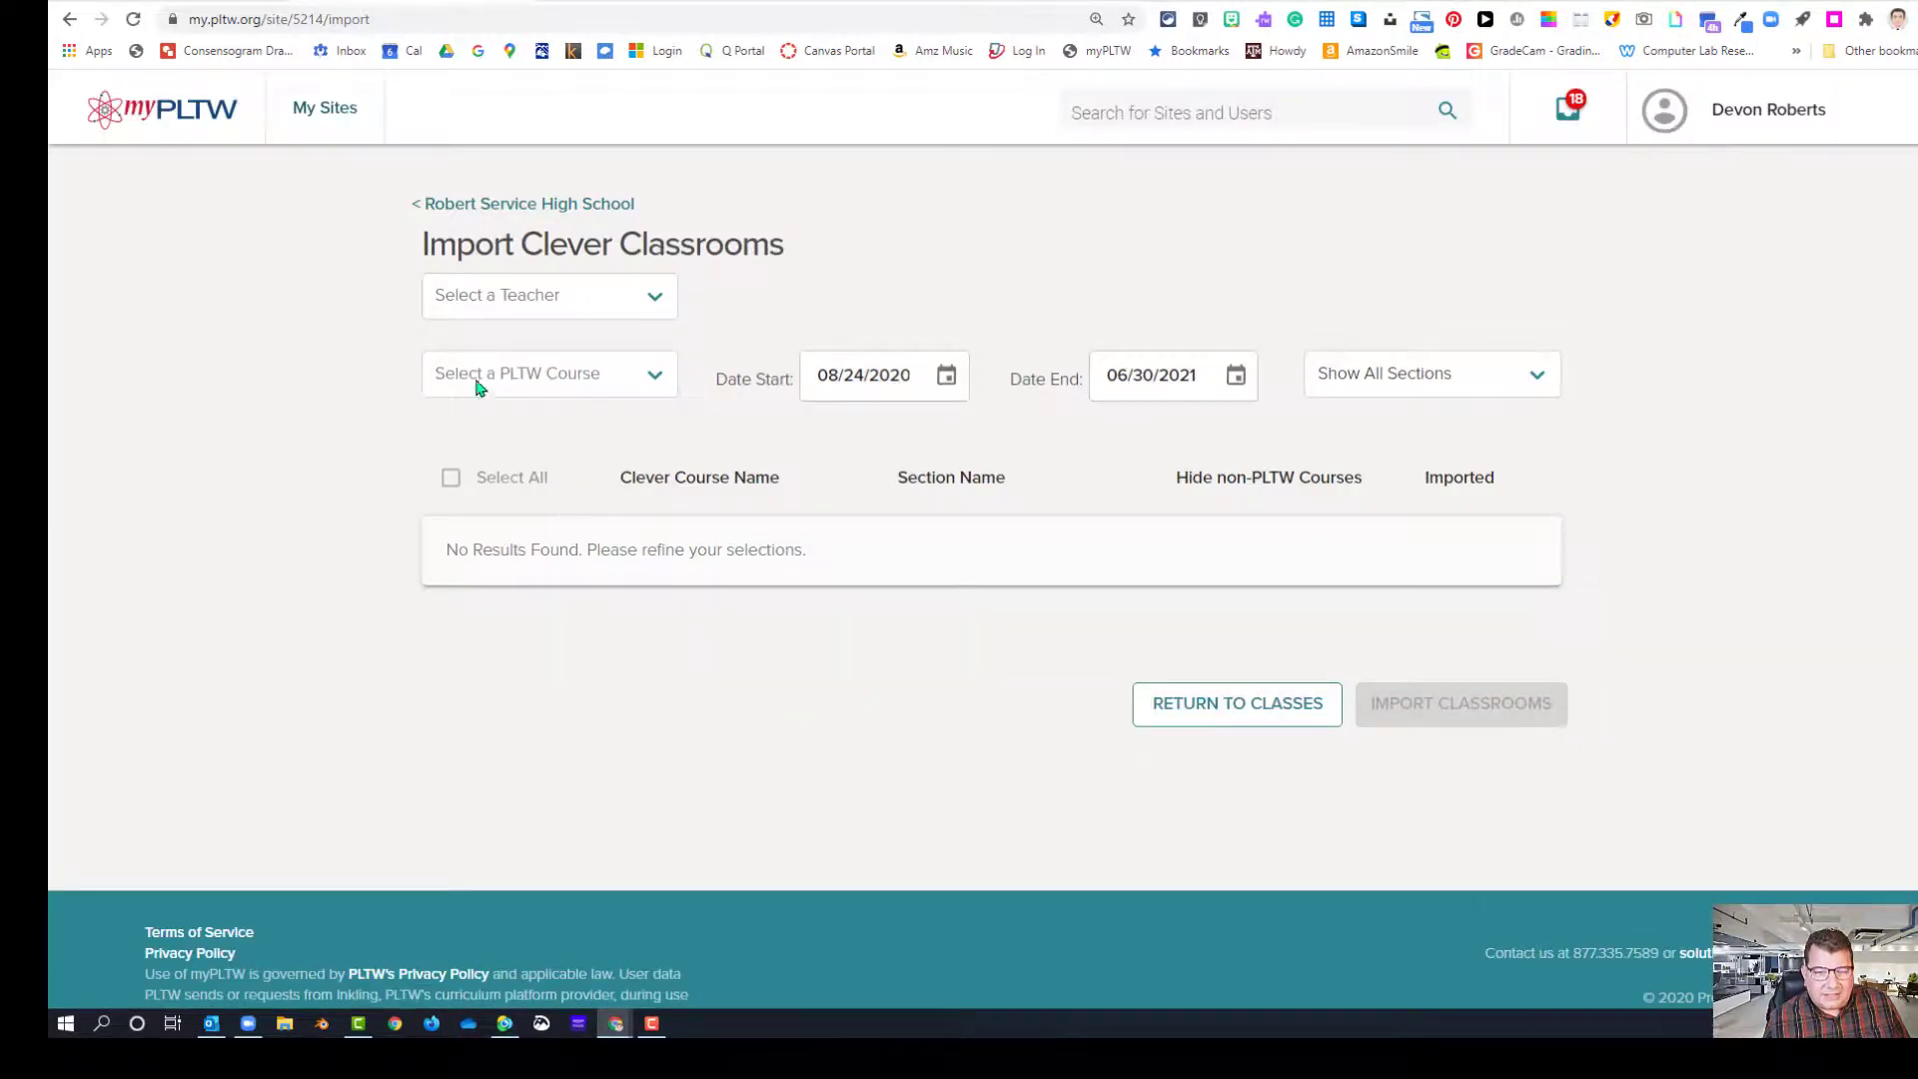
click(424, 207)
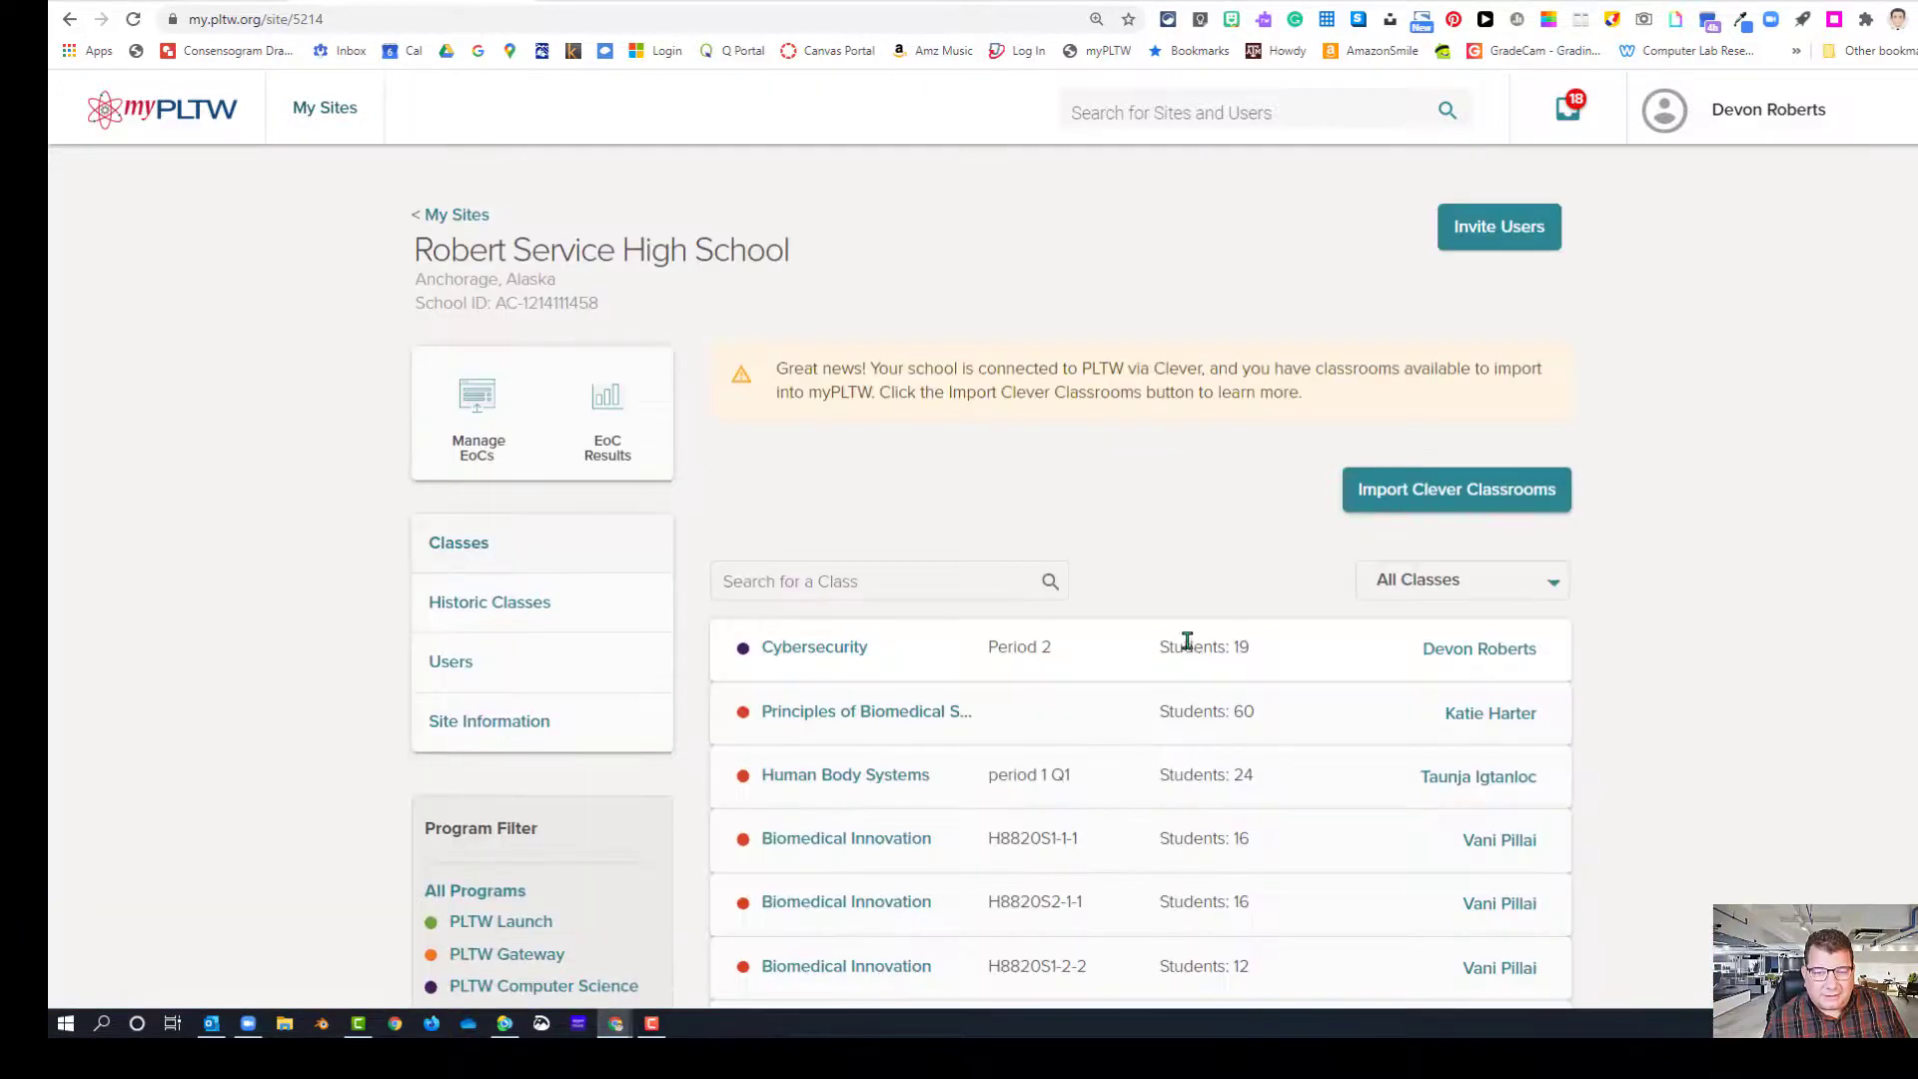
Check the Classes list for Human Body Systems section H8126S1-1-1 with 2 students
scroll(1186, 640, down, 2)
scroll(1186, 640, down, 2)
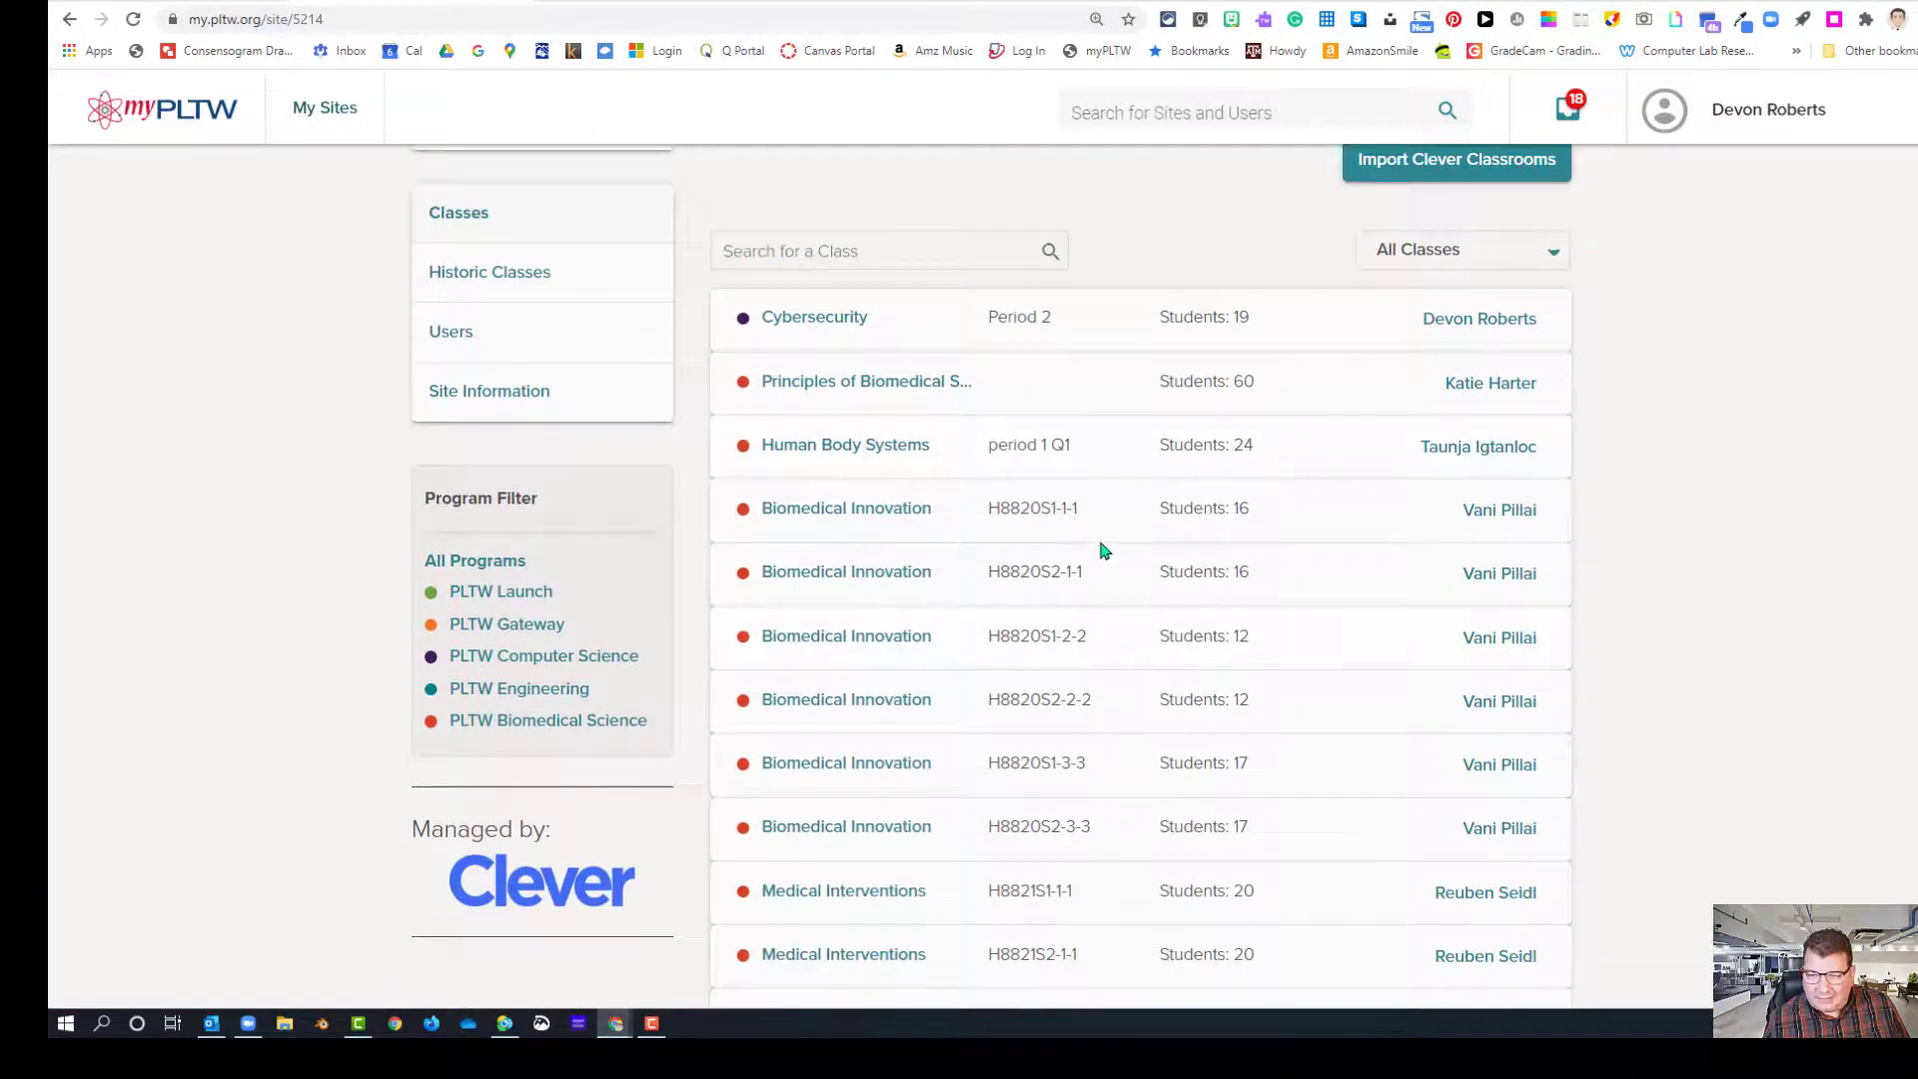
click(856, 450)
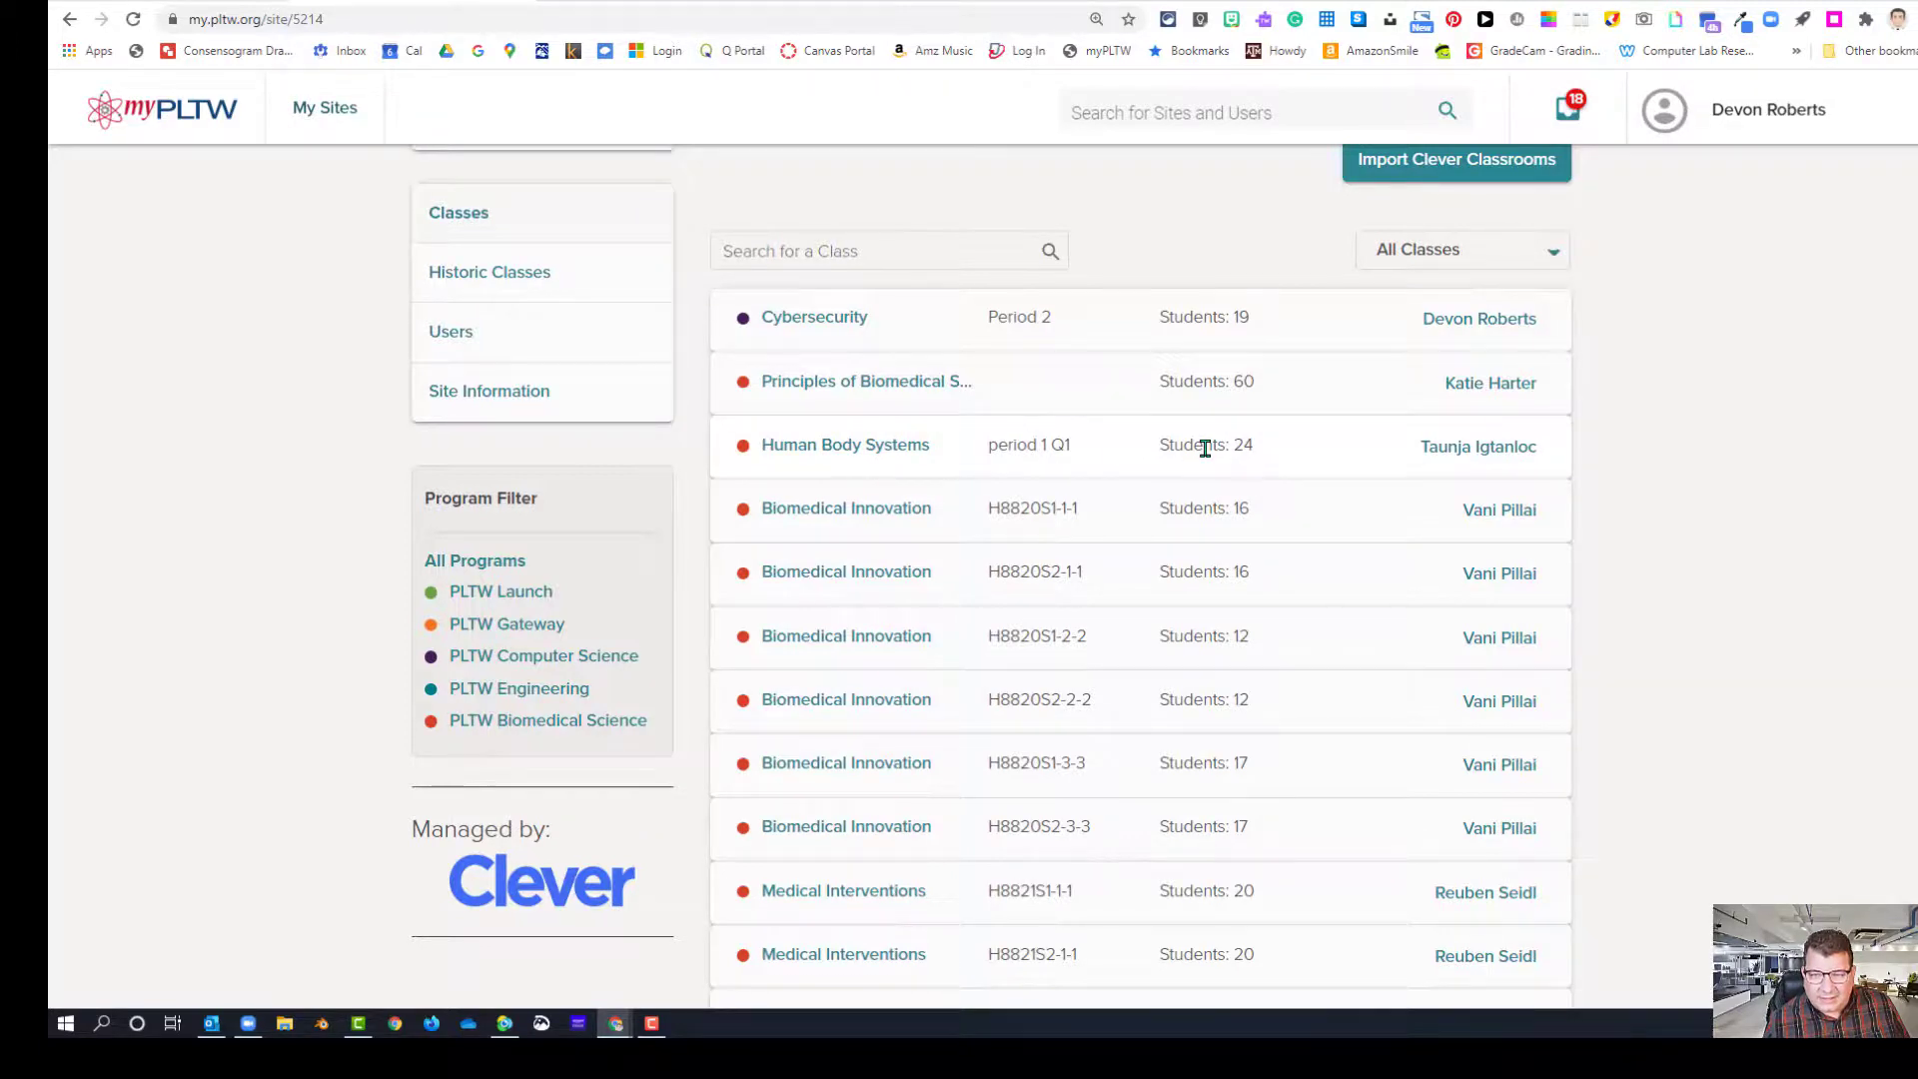
scroll(1205, 449, down, 5)
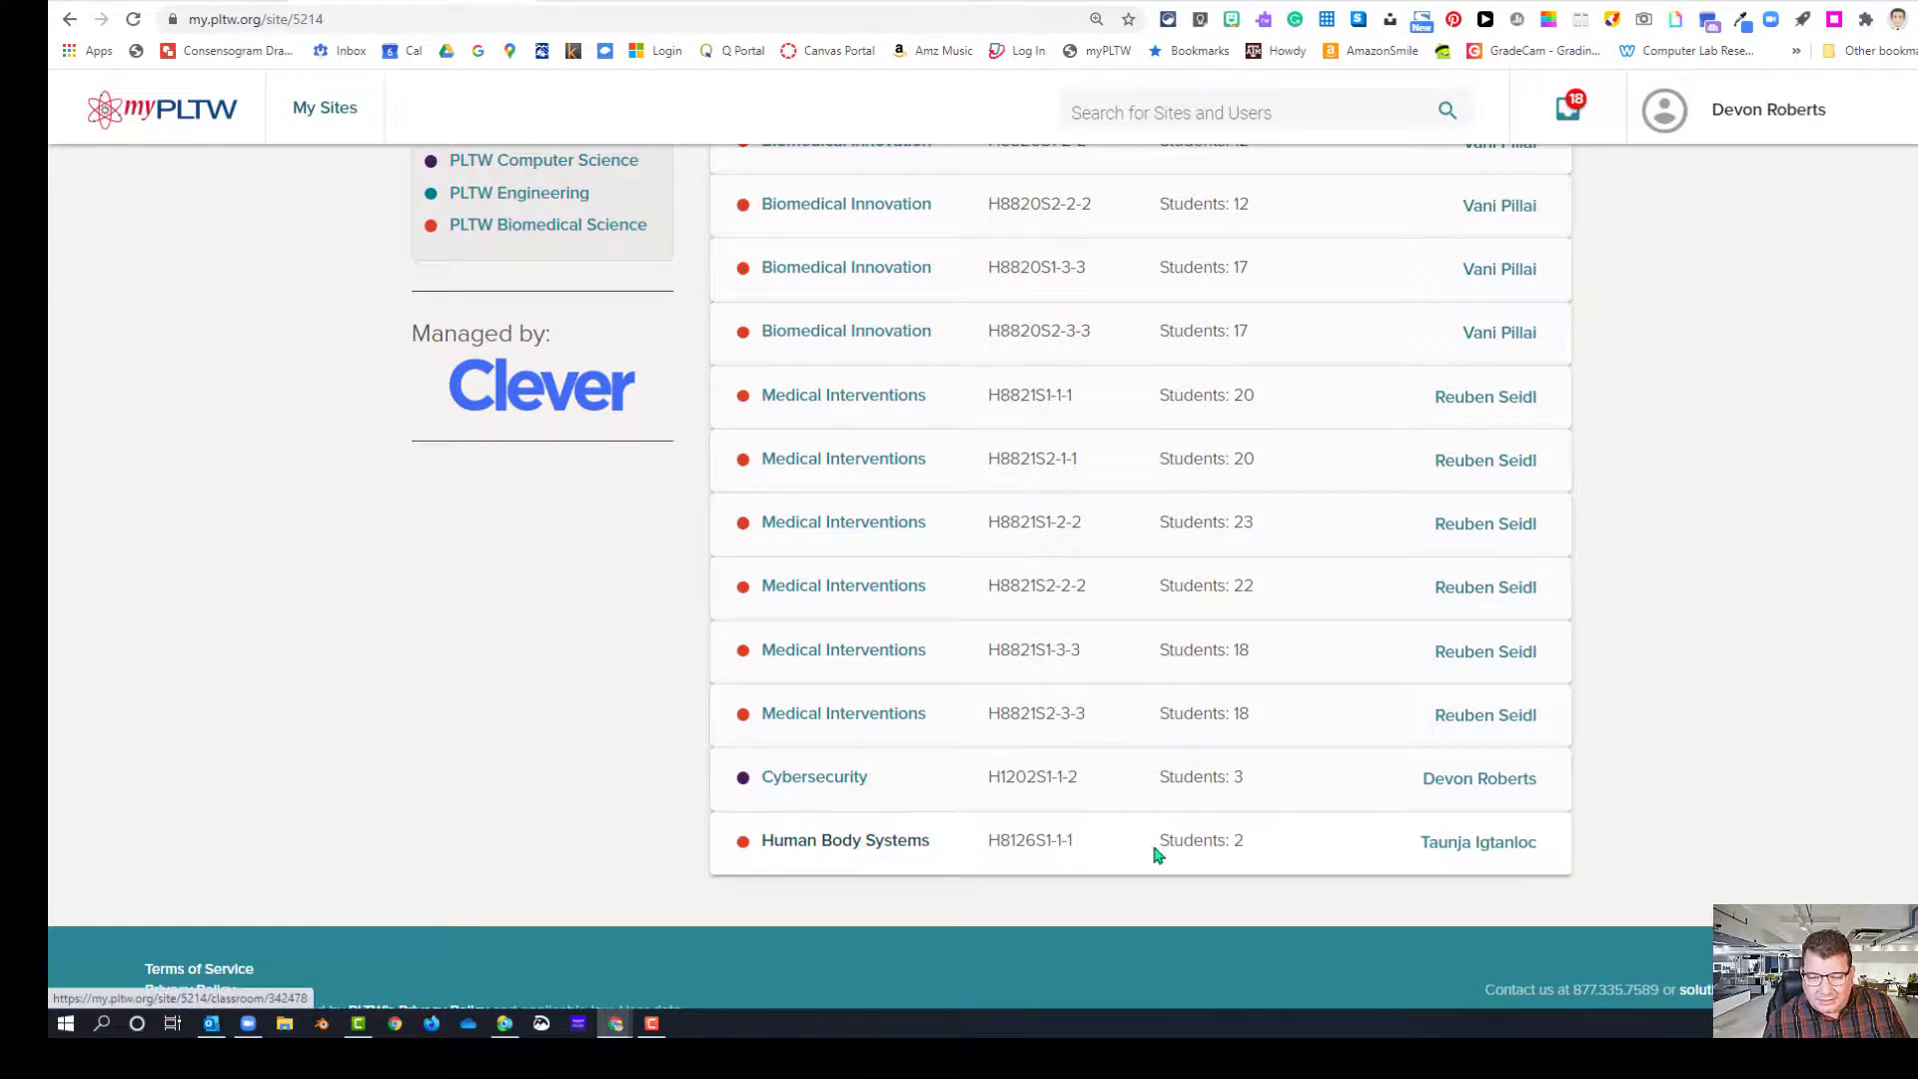
click(1244, 847)
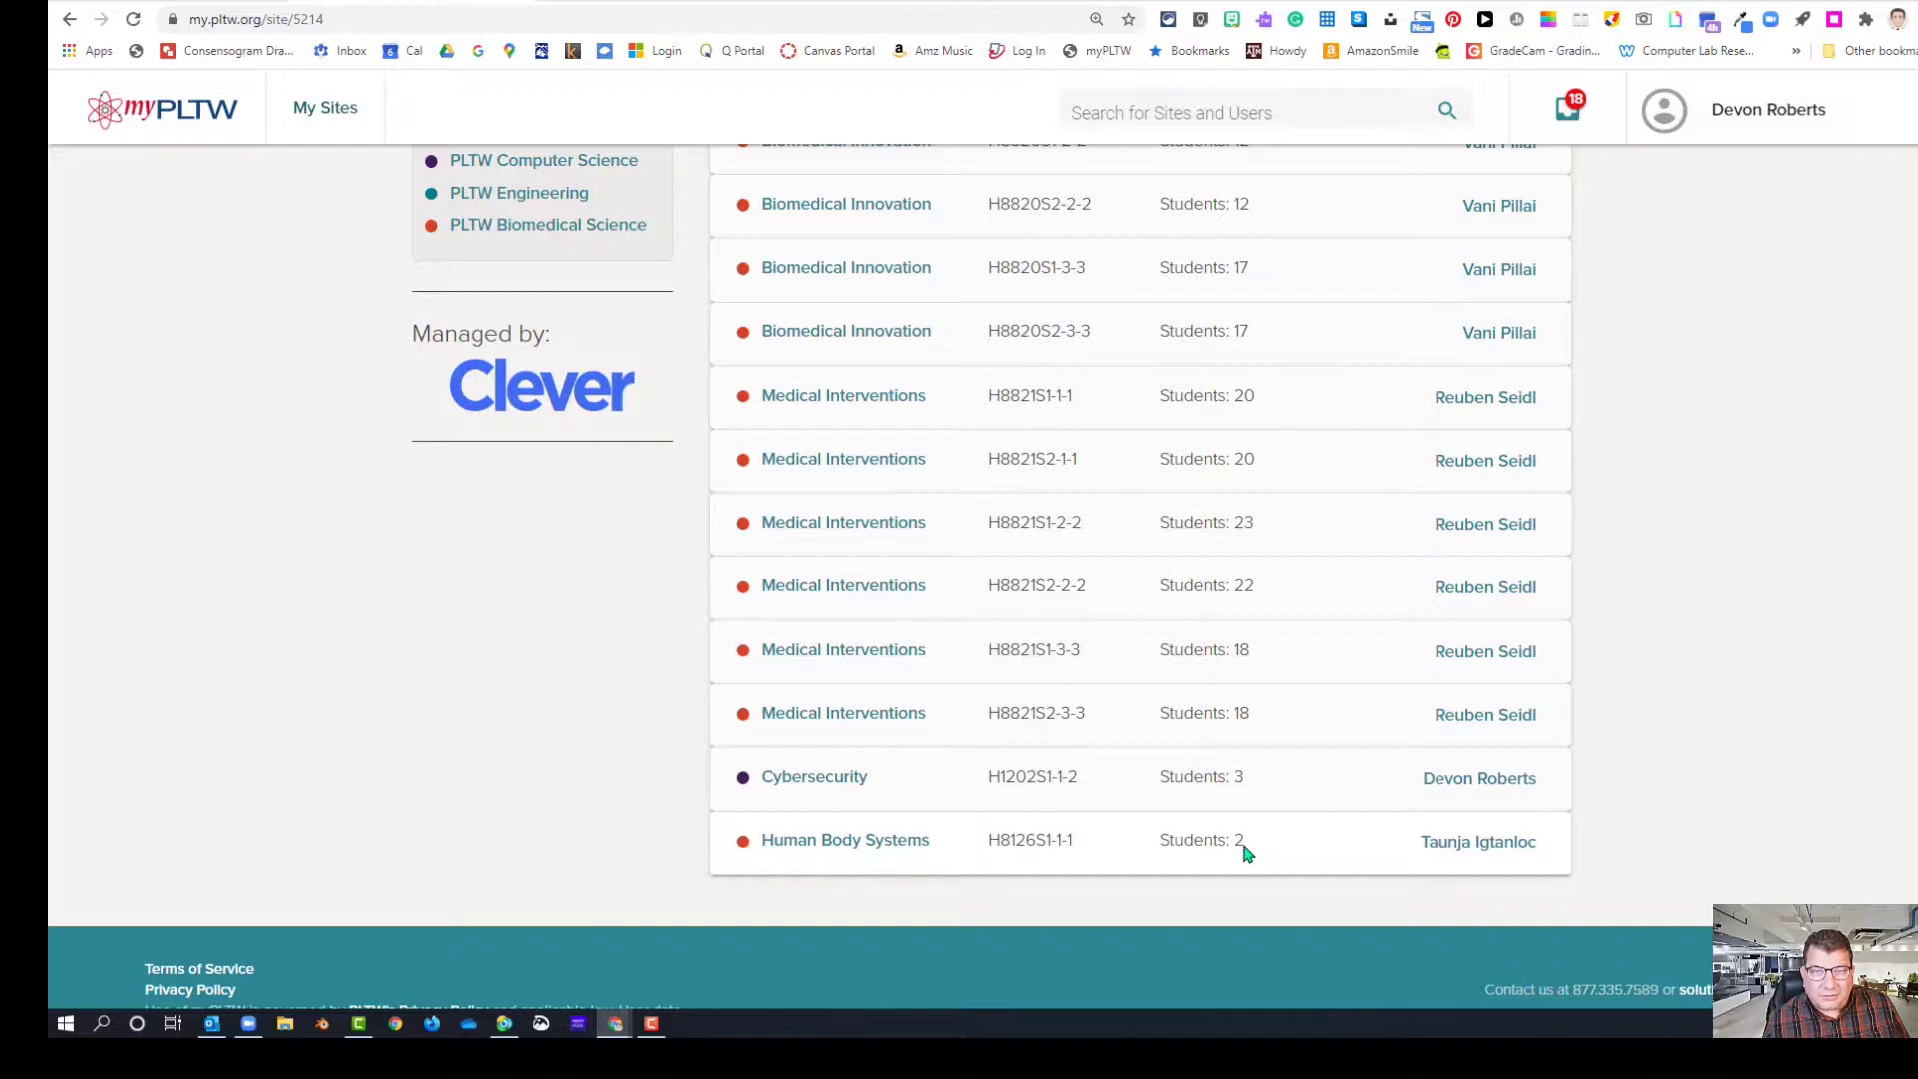
scroll(1245, 852, up, 8)
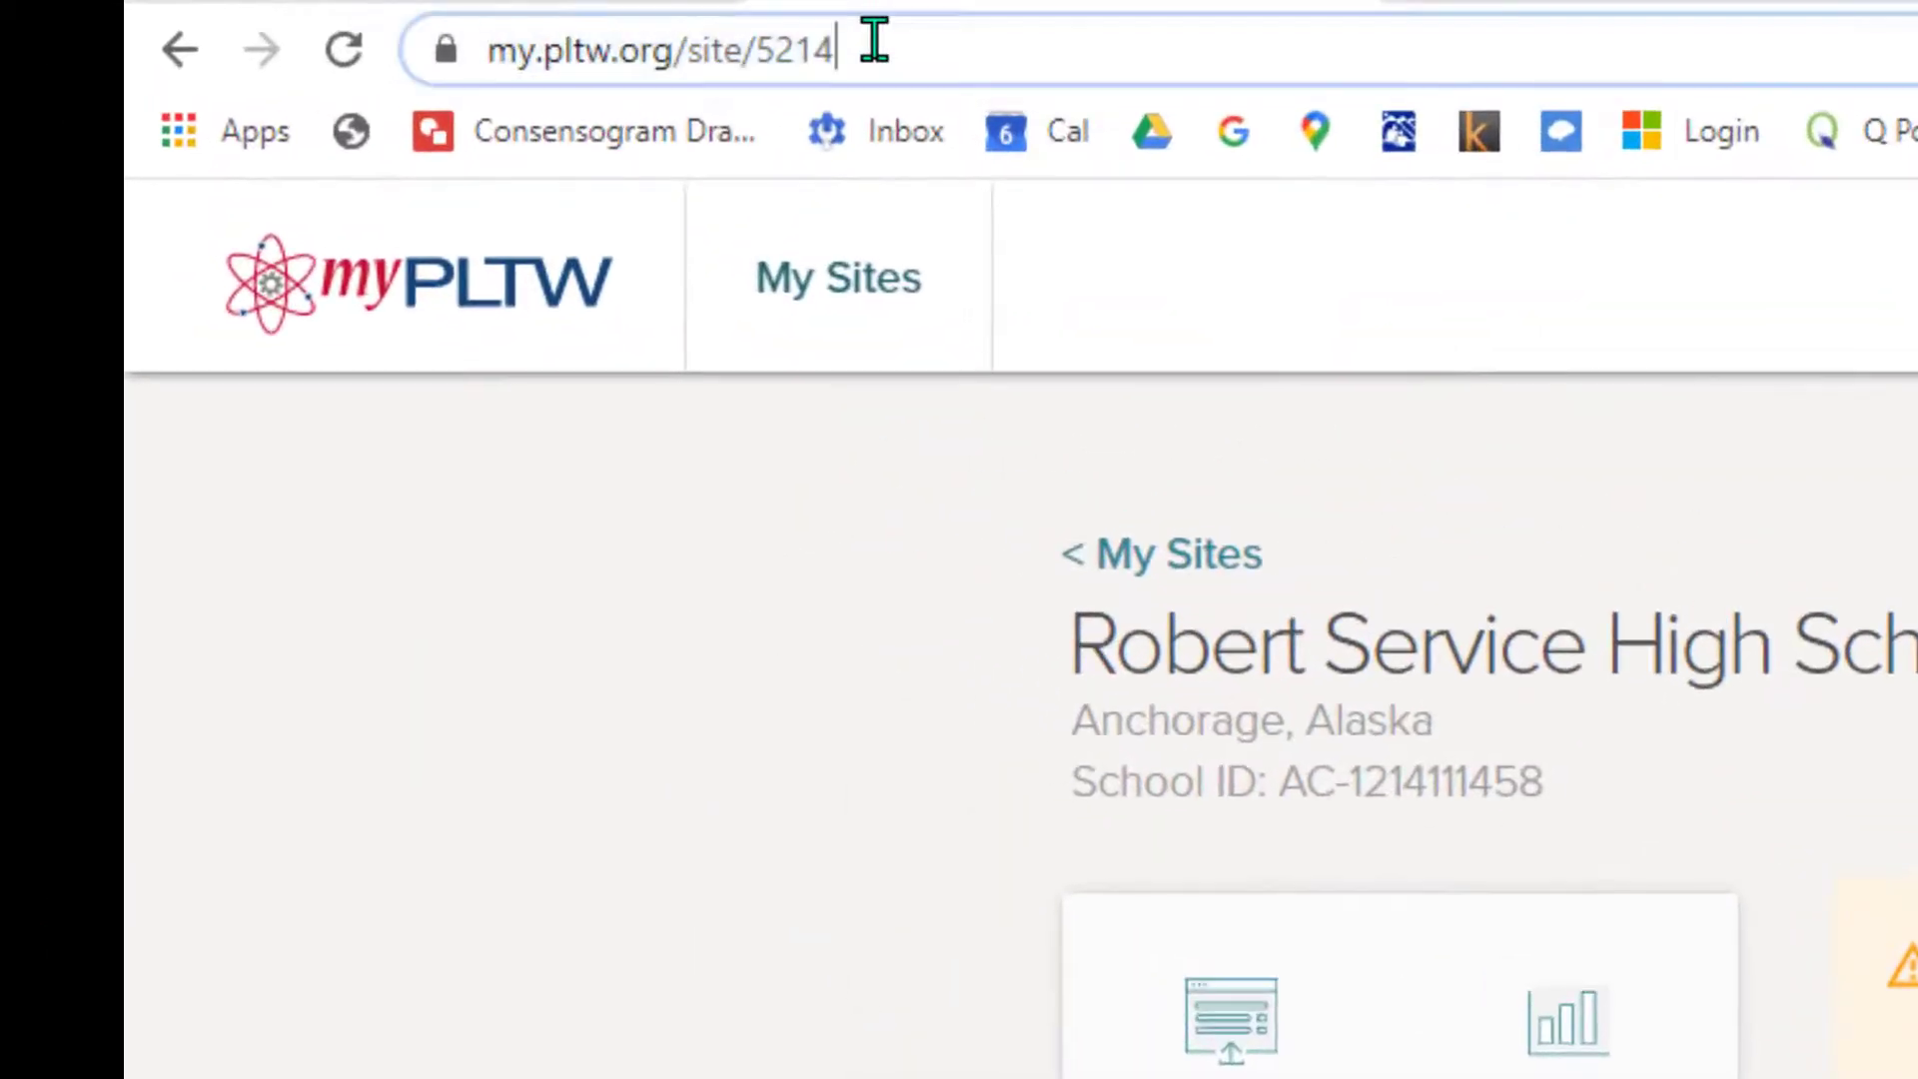
Load clever.asdk12.org in Chrome's address bar
click(339, 16)
text(clever.asdk1)
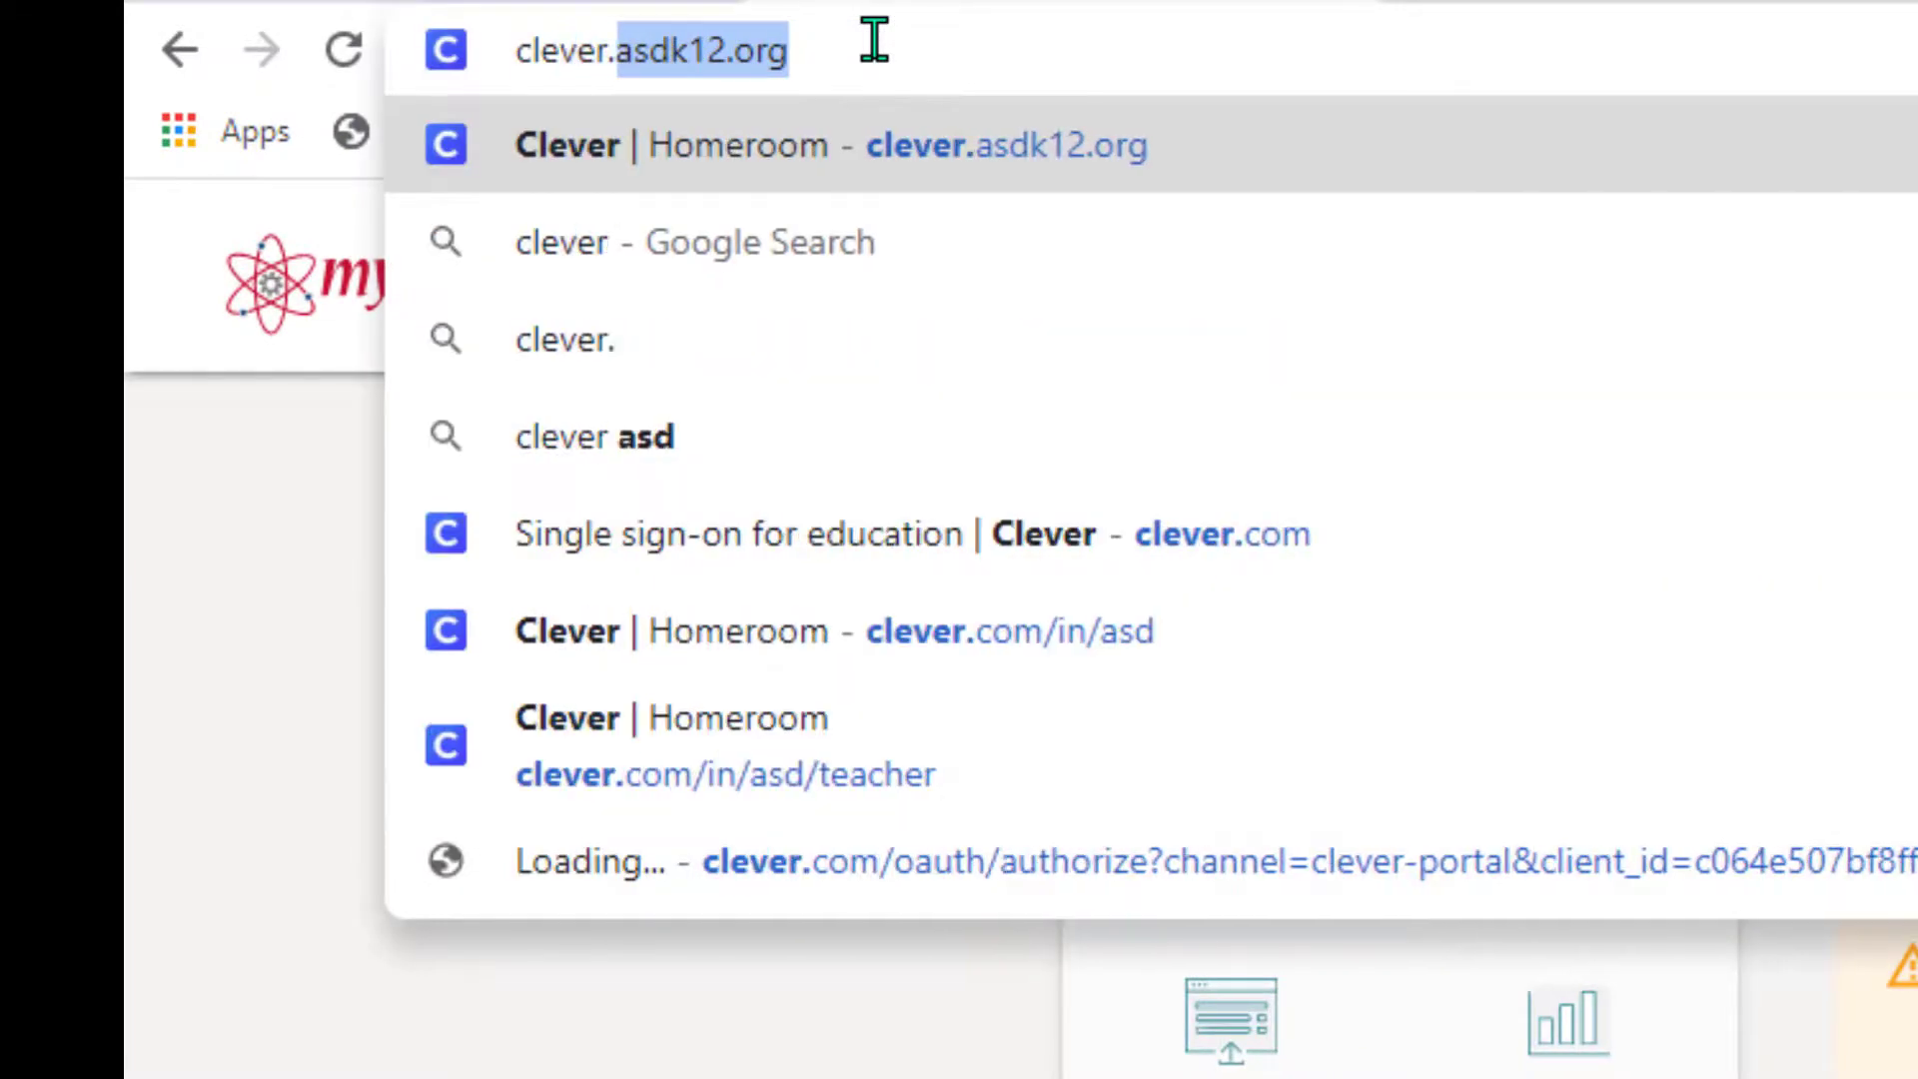
text(2.org)
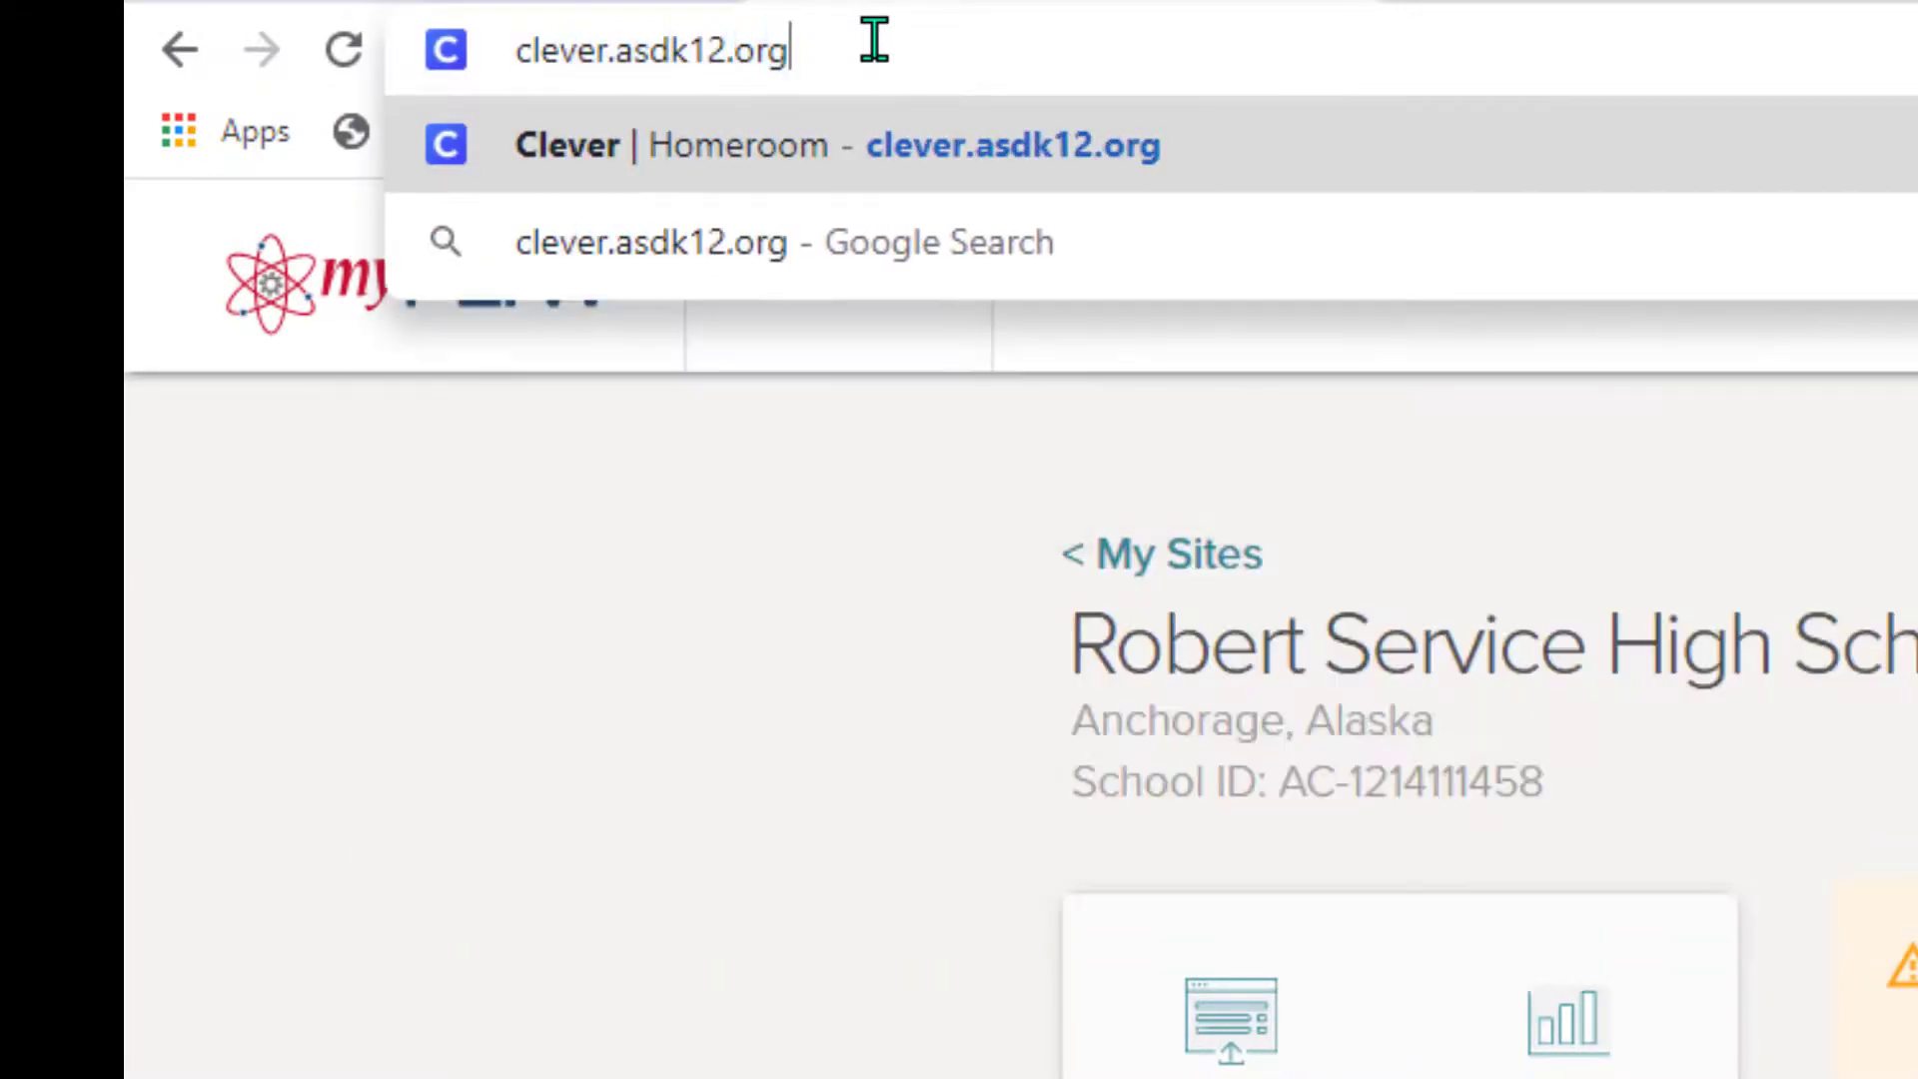
key(Return)
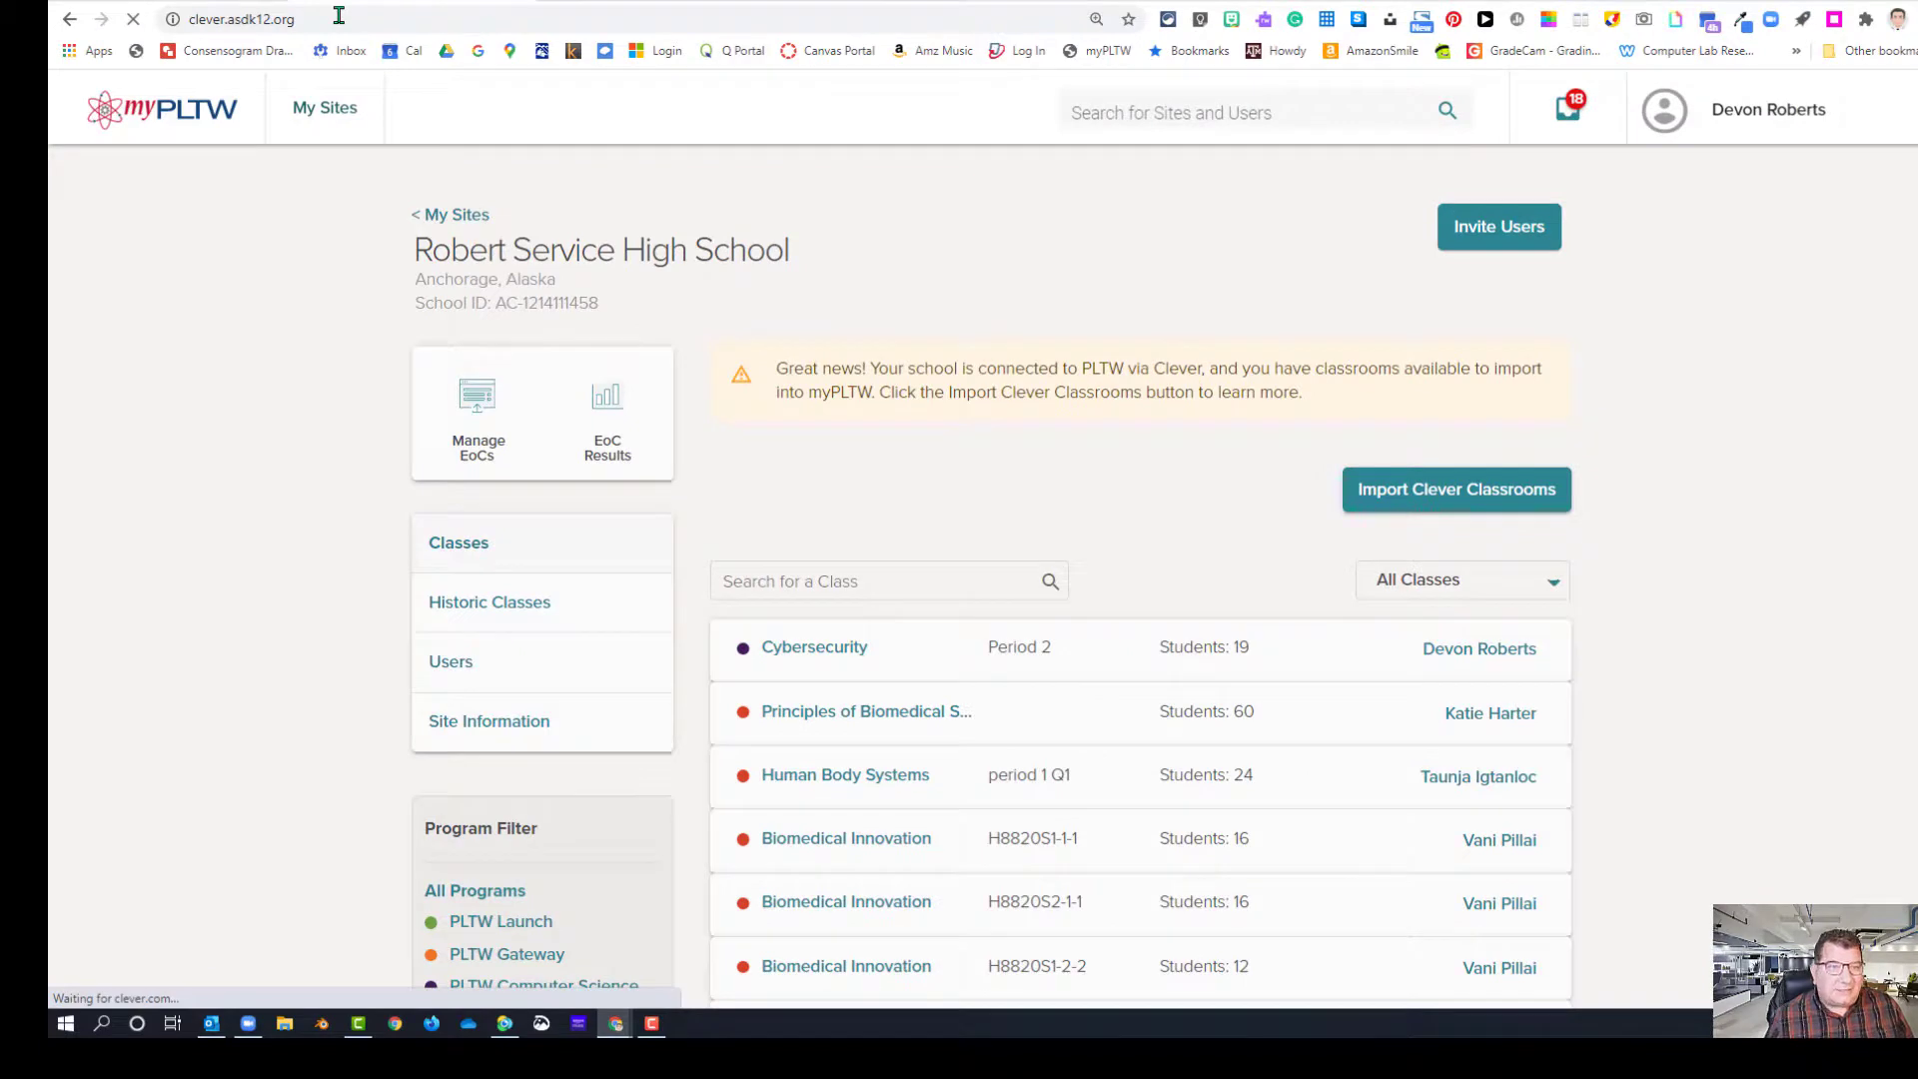